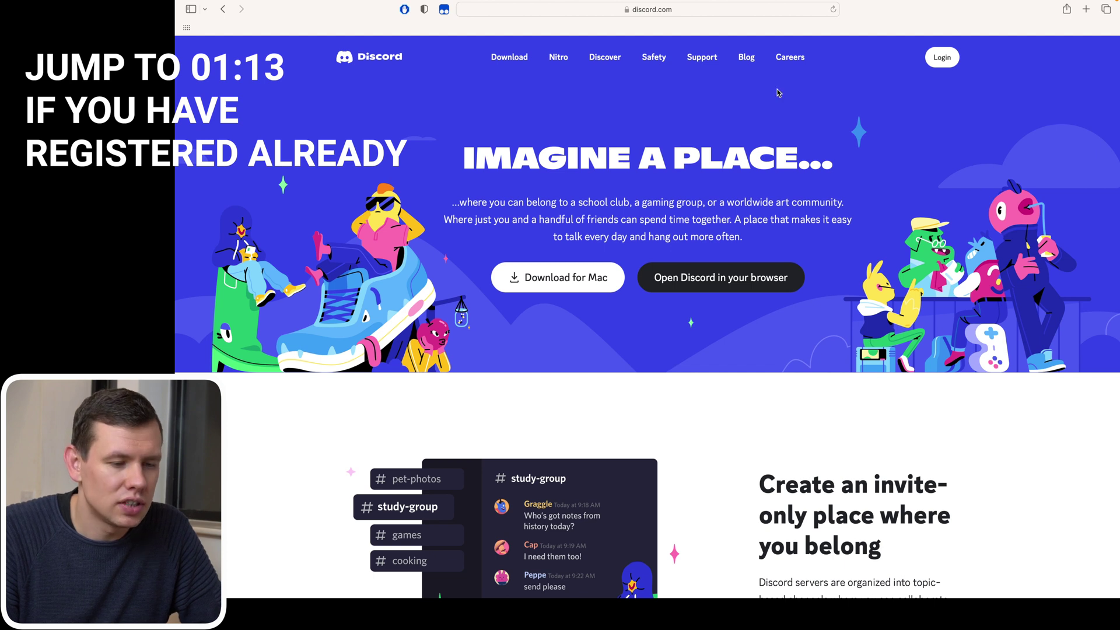
Create a new Discord account from discord.com's Login page via Register.
{"action": "left_click", "coordinate": [941, 58]}
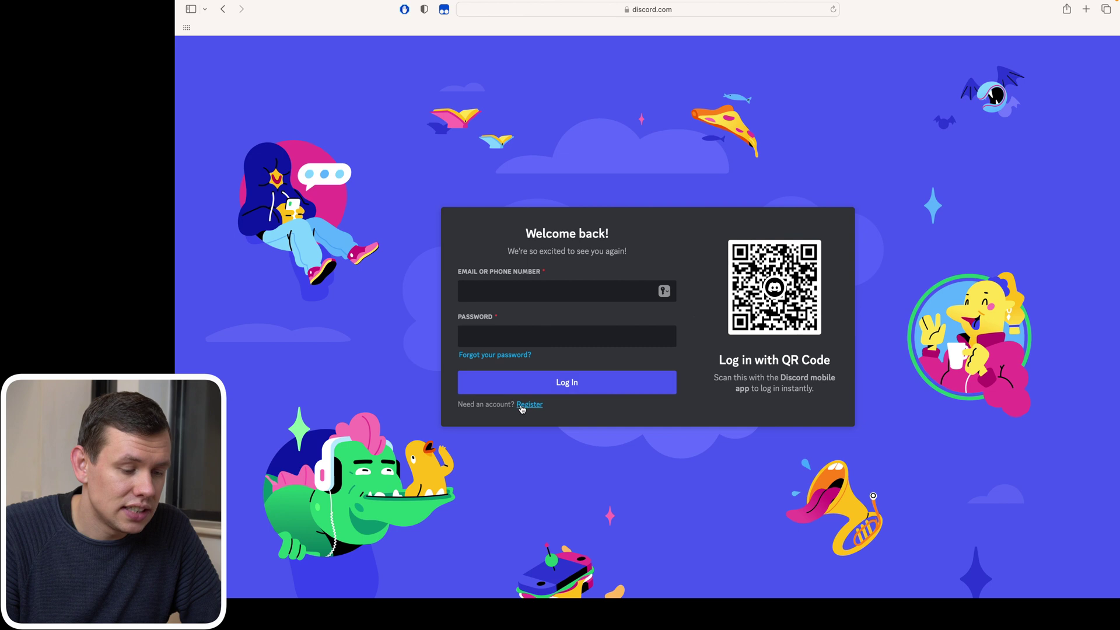
{"action": "left_click", "coordinate": [523, 409]}
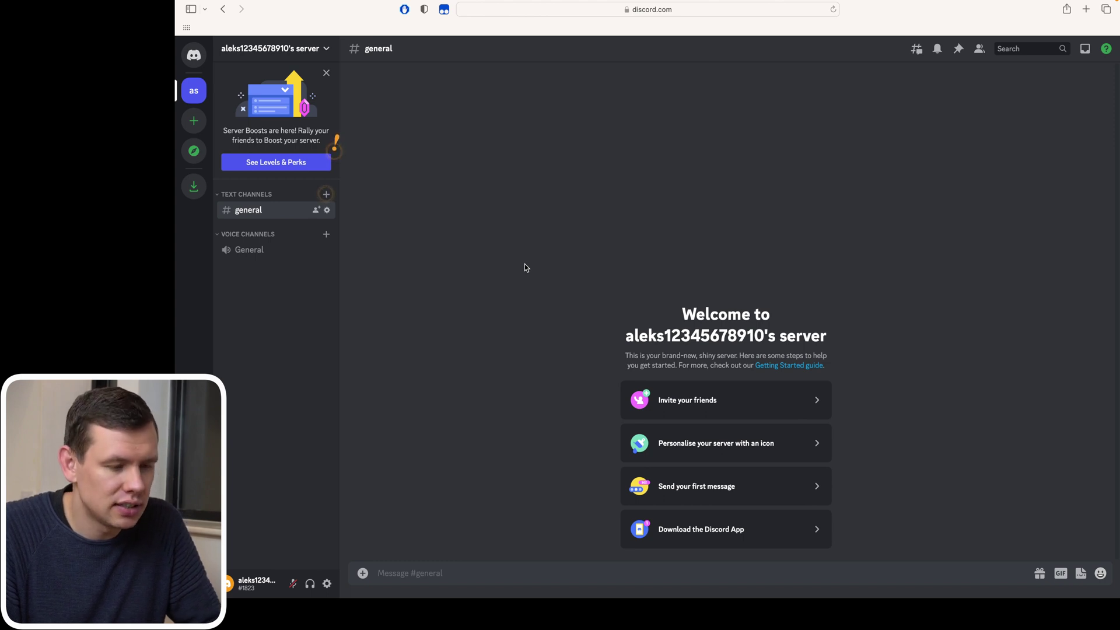
Load midjourney.com in a new tab, join the beta and accept the Discord invite.
{"action": "key", "text": "super+t"}
{"action": "type", "text": "midjourn"}
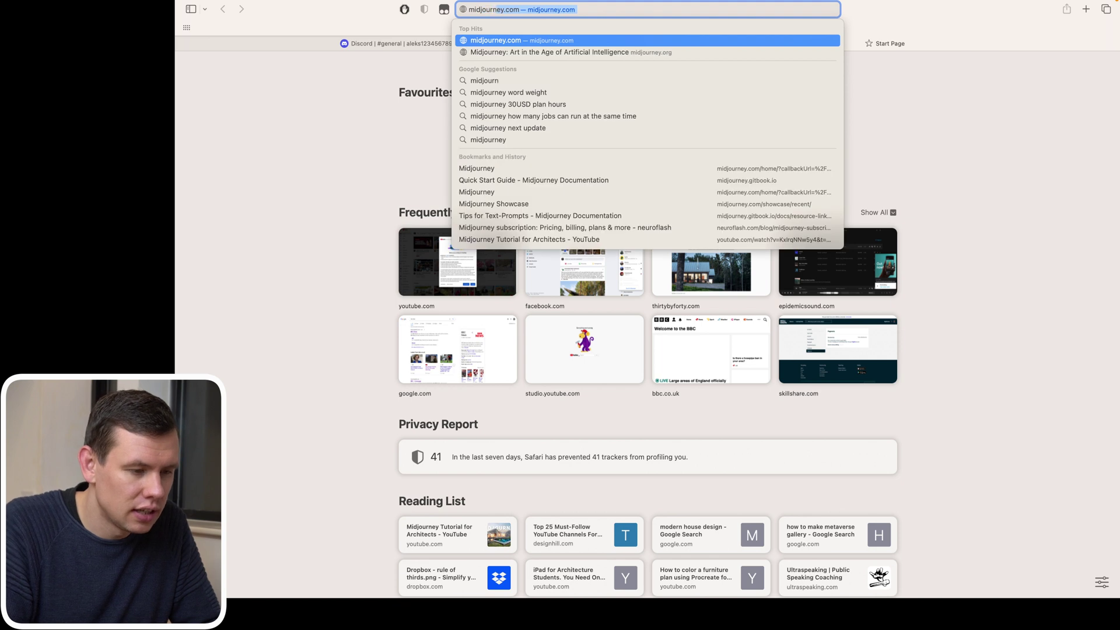
{"action": "key", "text": "Return"}
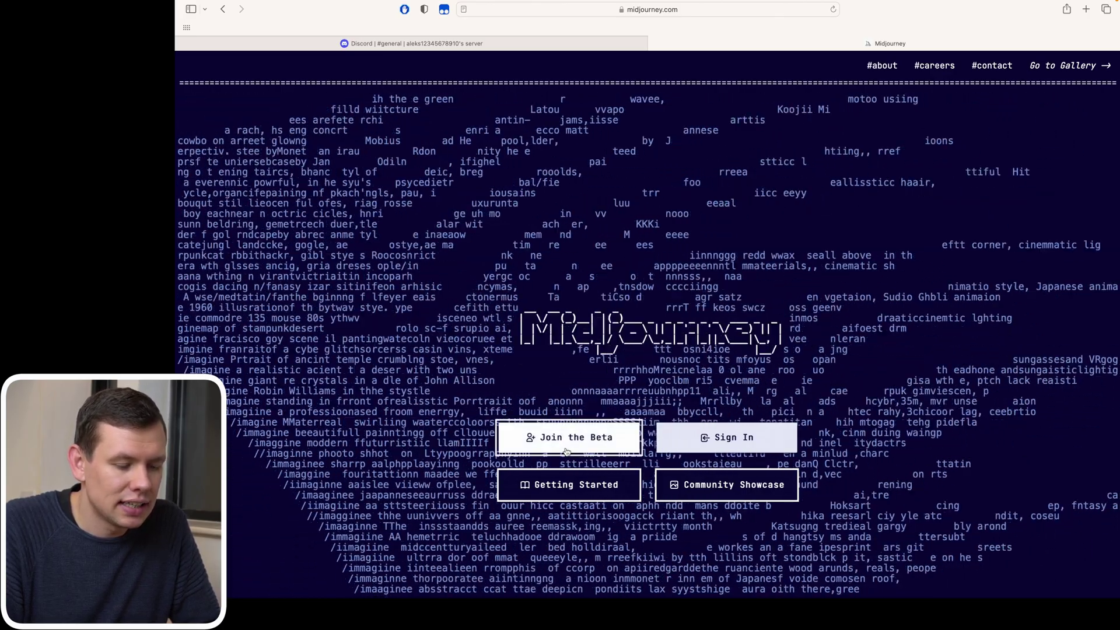
{"action": "left_click", "coordinate": [566, 443]}
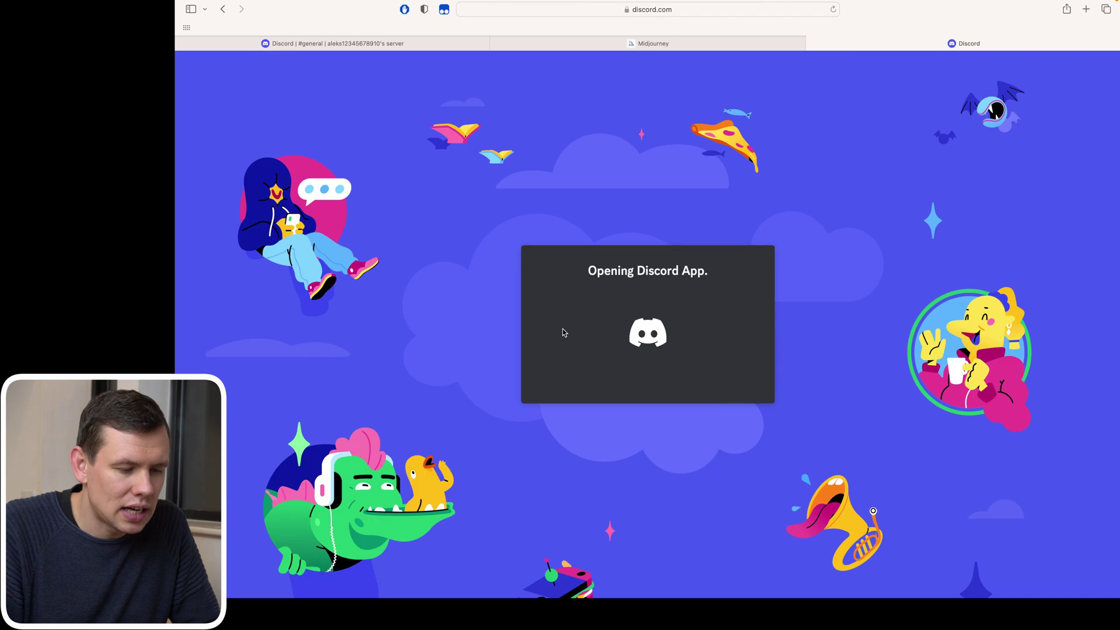
{"action": "left_click", "coordinate": [567, 382]}
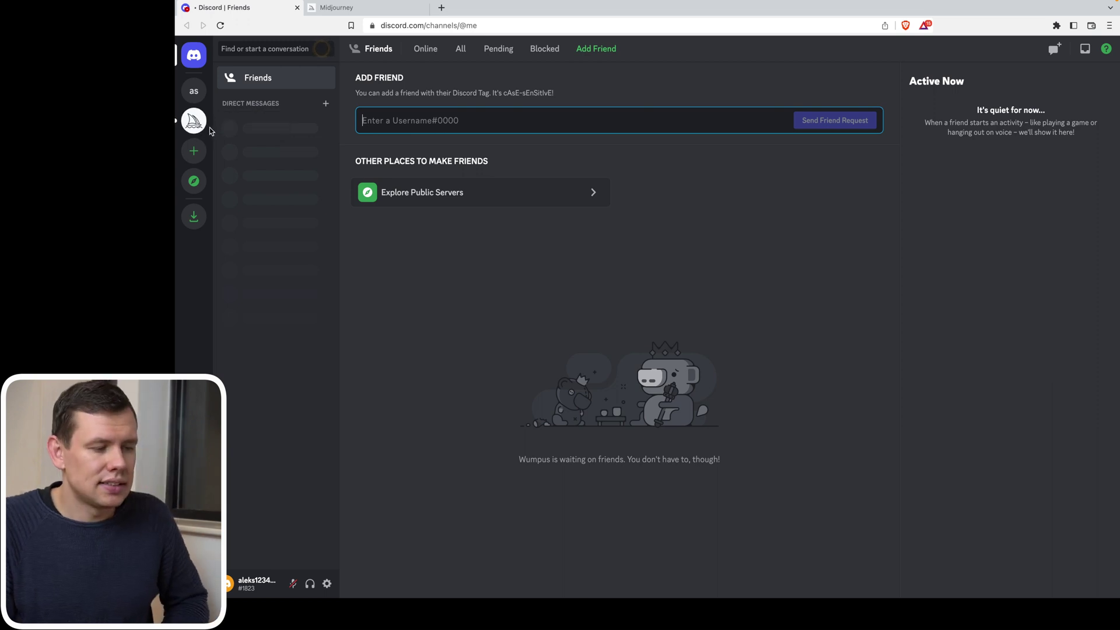
Enter the Midjourney server and its newbies-155 channel under Newcomer Rooms 4.
{"action": "left_click", "coordinate": [194, 121]}
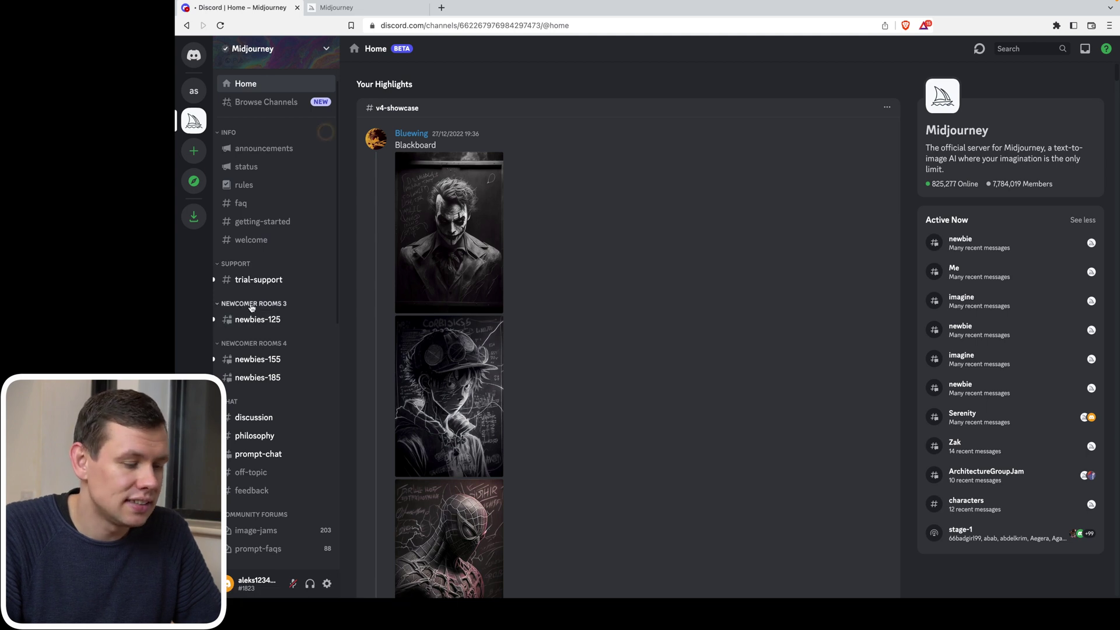
{"action": "mouse_move", "coordinate": [270, 325]}
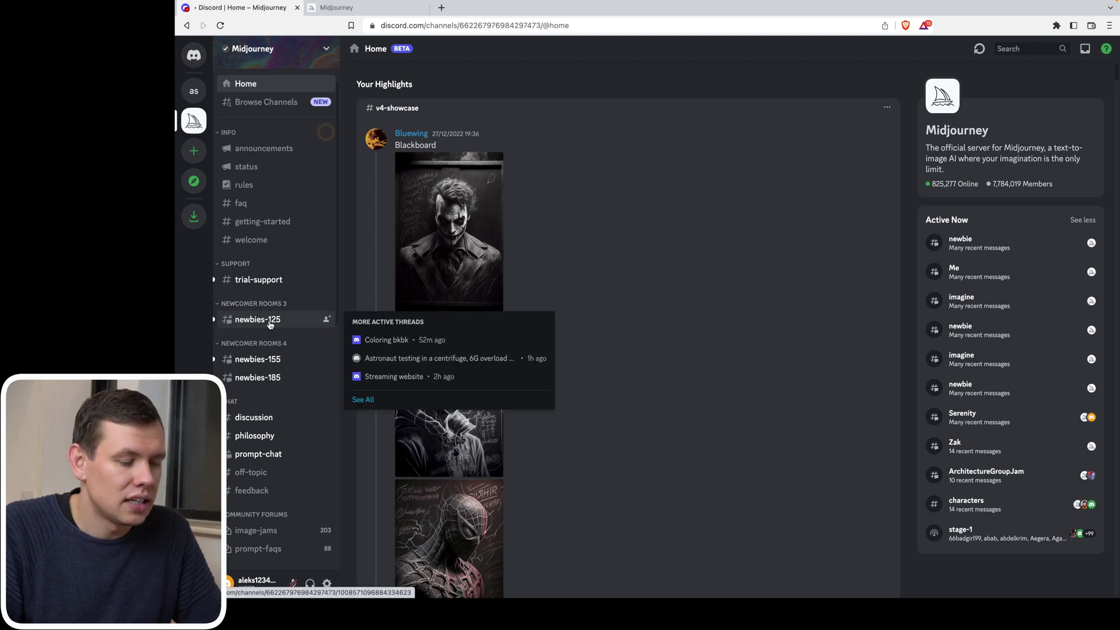
{"action": "left_click", "coordinate": [258, 359]}
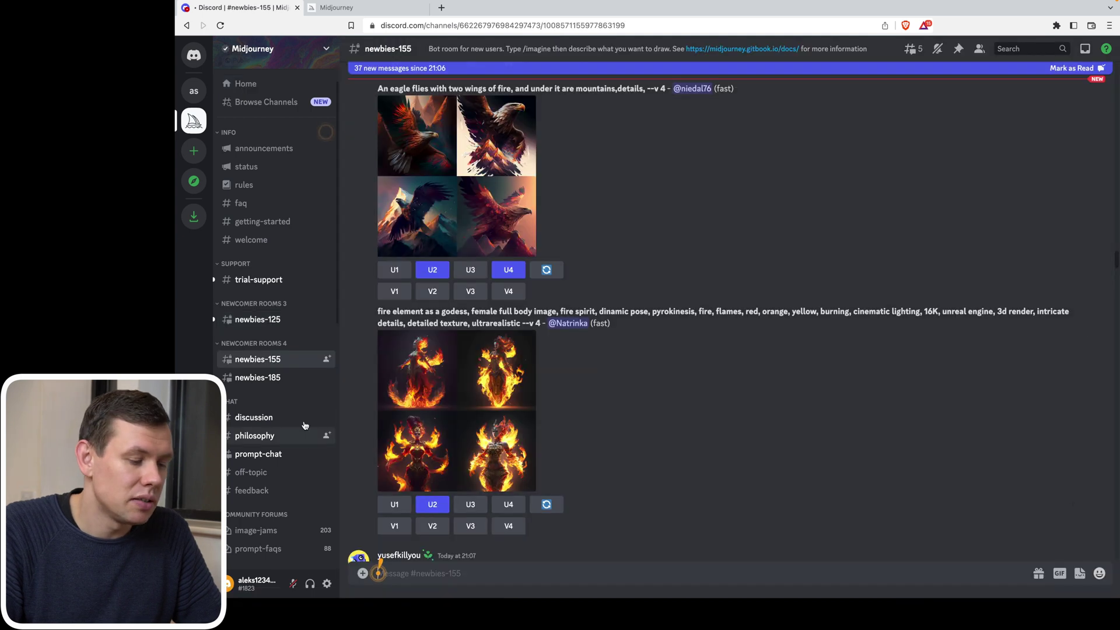
{"action": "mouse_move", "coordinate": [292, 383]}
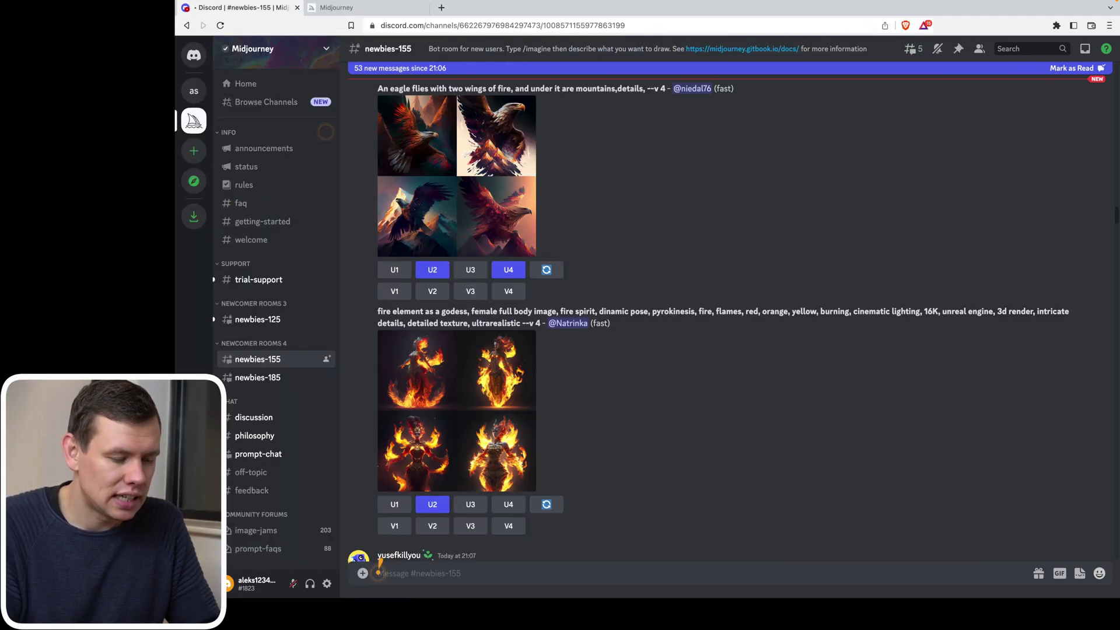
Send /imagine with the prompt 'door' and accept Midjourney's terms of service.
{"action": "type", "text": "/"}
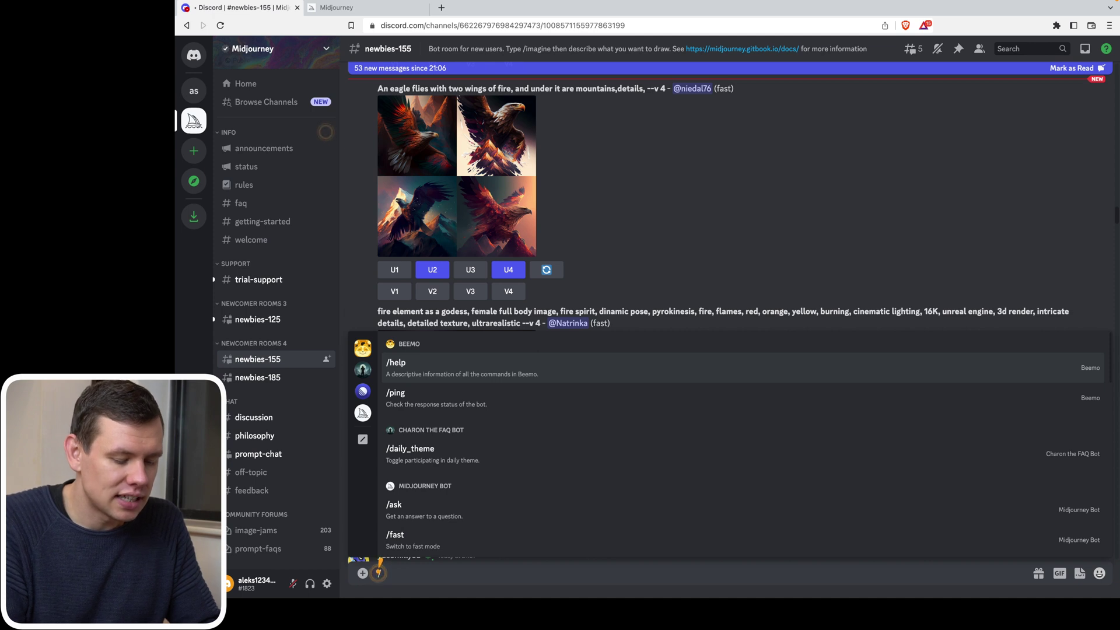
{"action": "type", "text": "imagine"}
{"action": "key", "text": "Tab"}
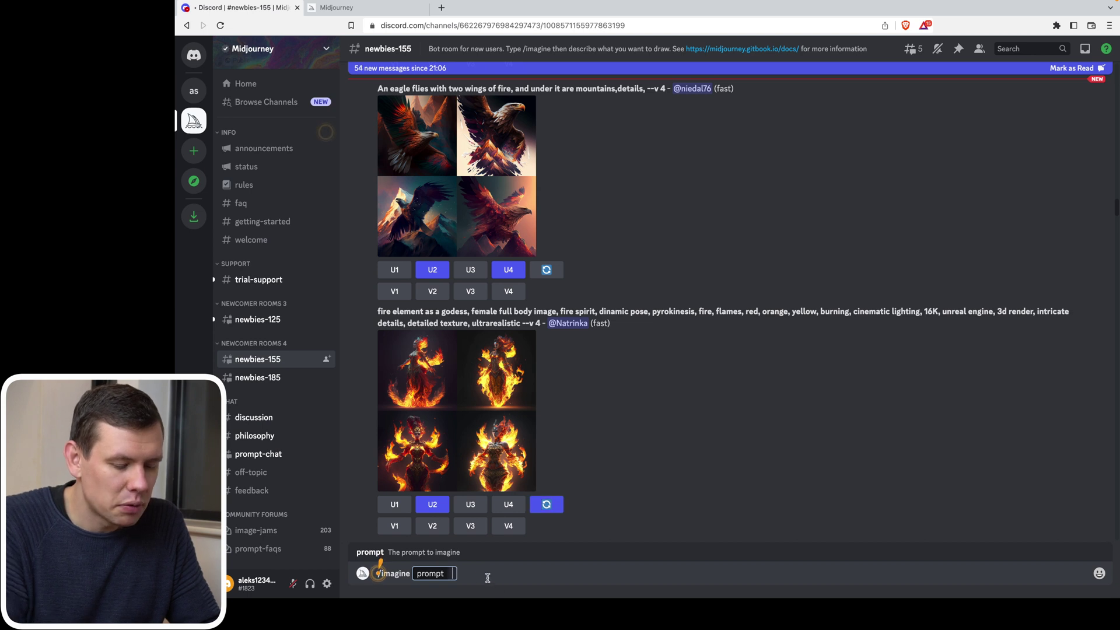
{"action": "type", "text": "door"}
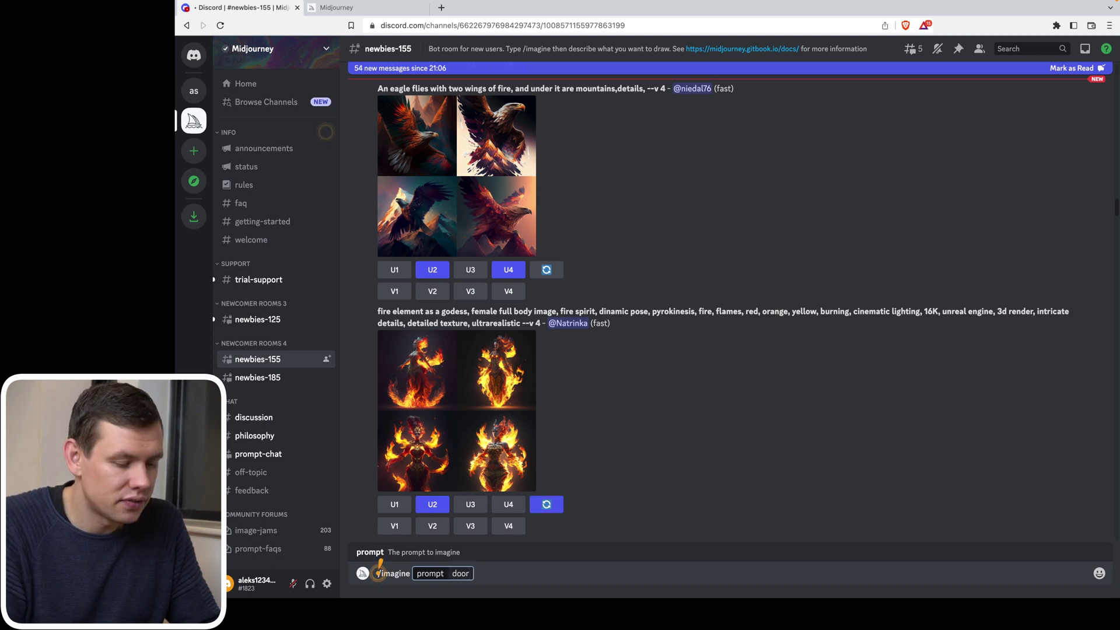
{"action": "key", "text": "Return"}
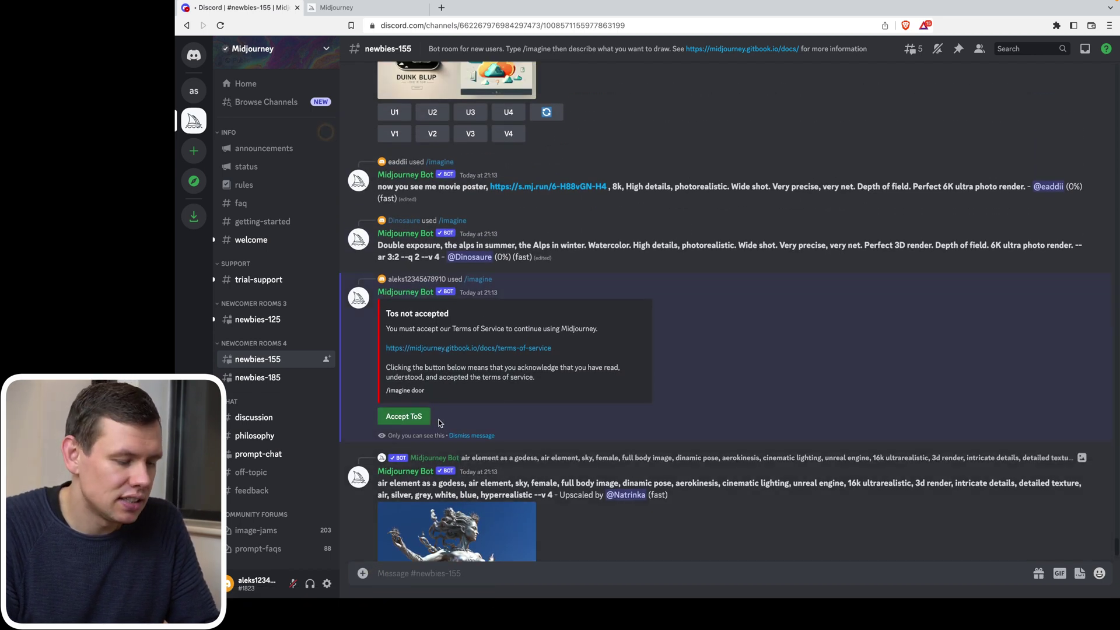
{"action": "left_click", "coordinate": [412, 419]}
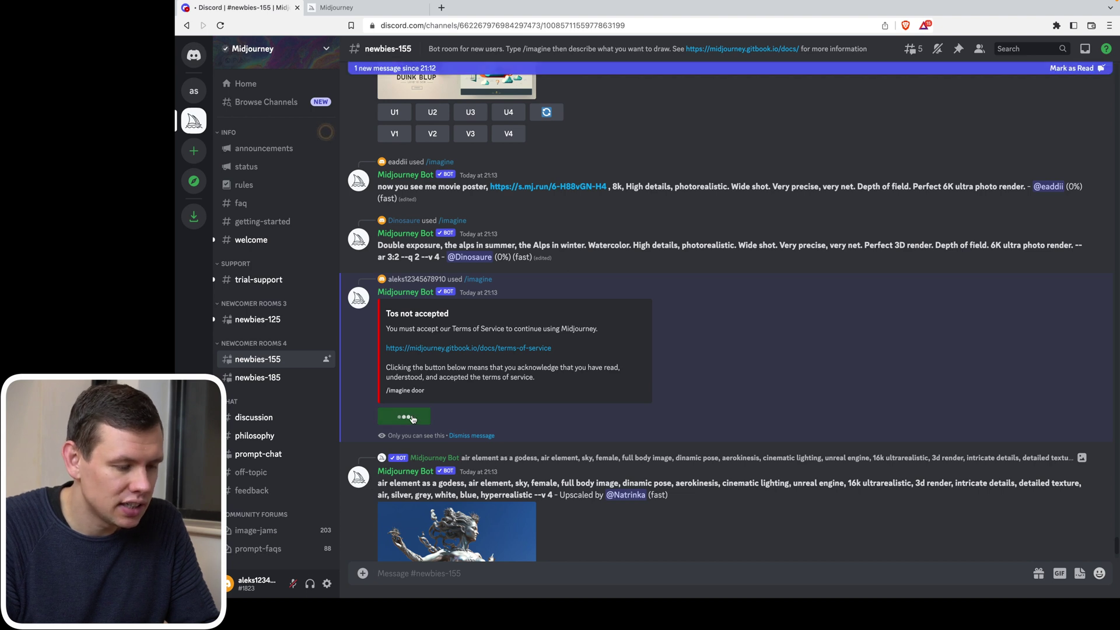
Resend the /imagine prompt 'door' to Midjourney Bot.
{"action": "type", "text": "/im"}
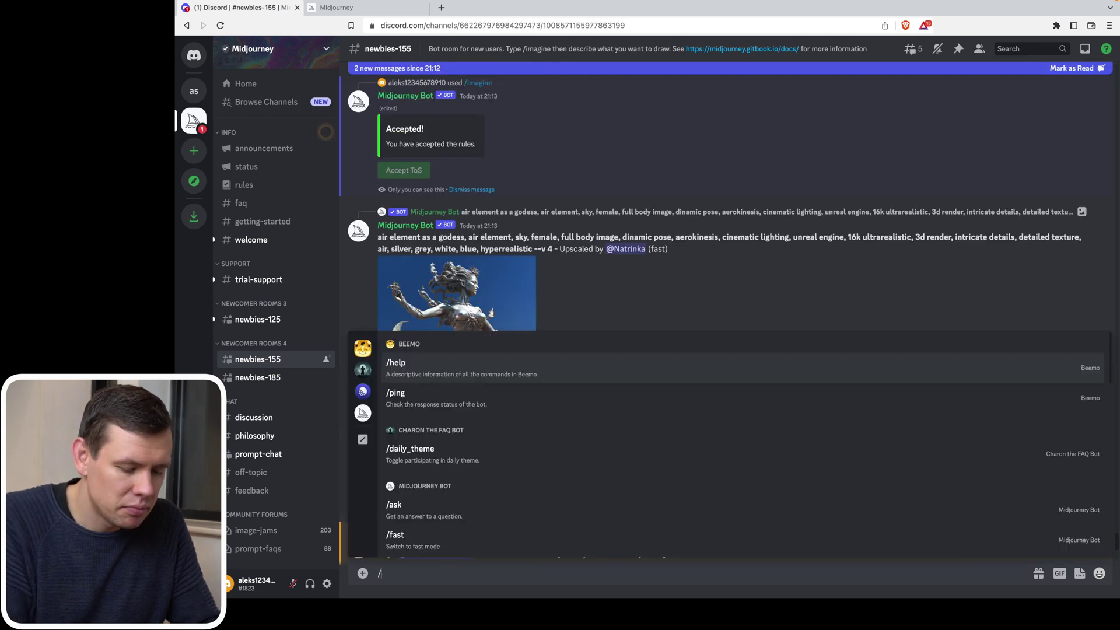
{"action": "type", "text": "a"}
{"action": "key", "text": "Tab"}
{"action": "type", "text": "doo"}
{"action": "key", "text": "Return"}
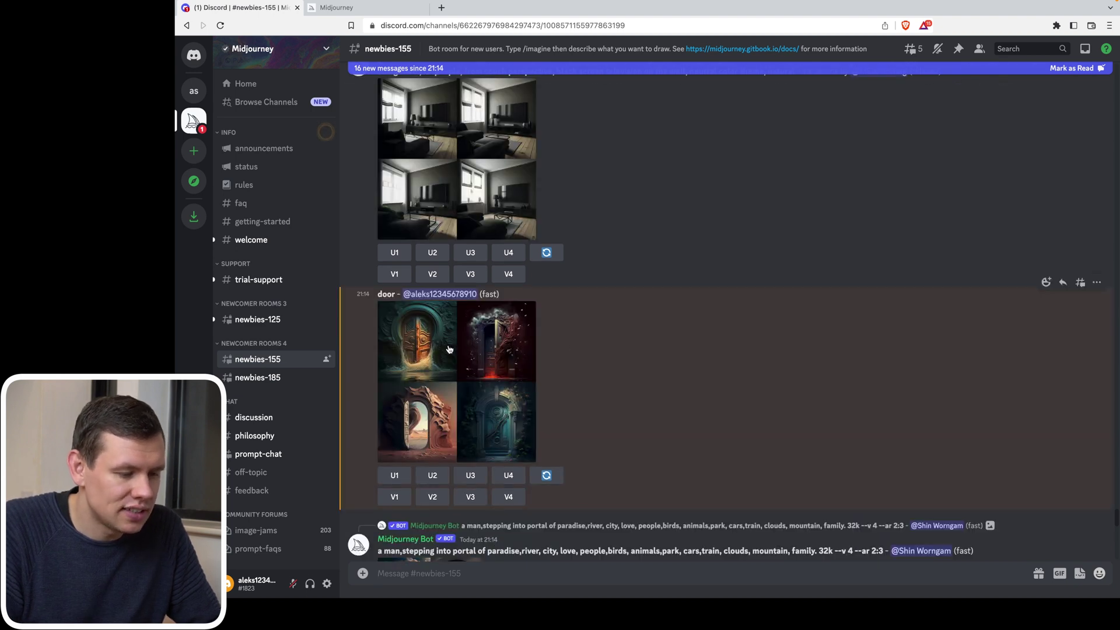
Enlarge the four-image door grid and view it full-size in the browser.
{"action": "left_click", "coordinate": [449, 349]}
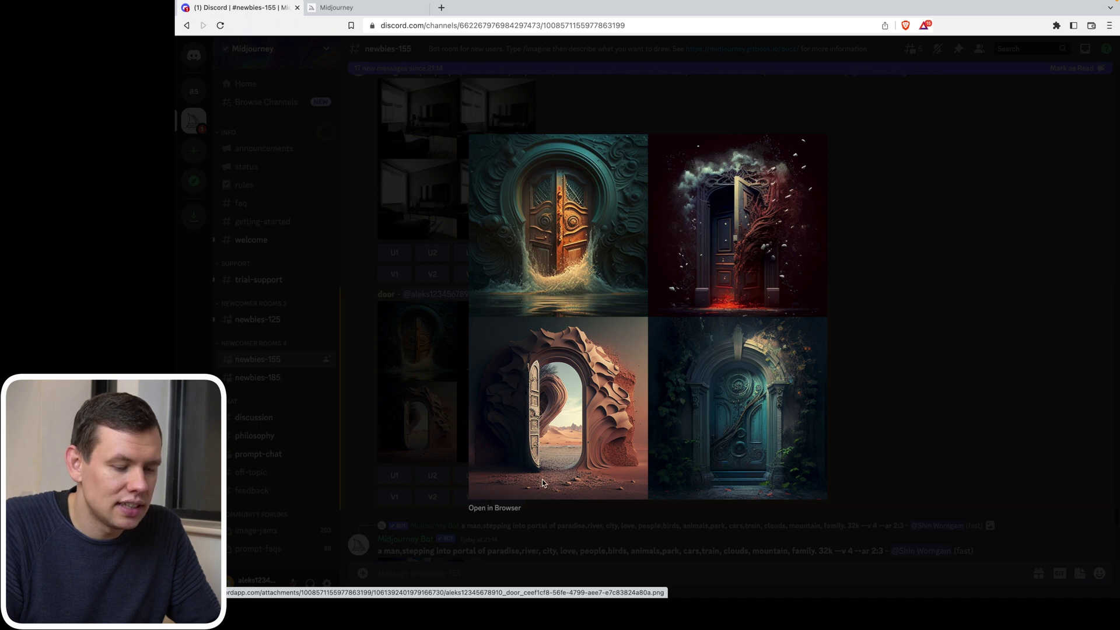
{"action": "left_click", "coordinate": [490, 509]}
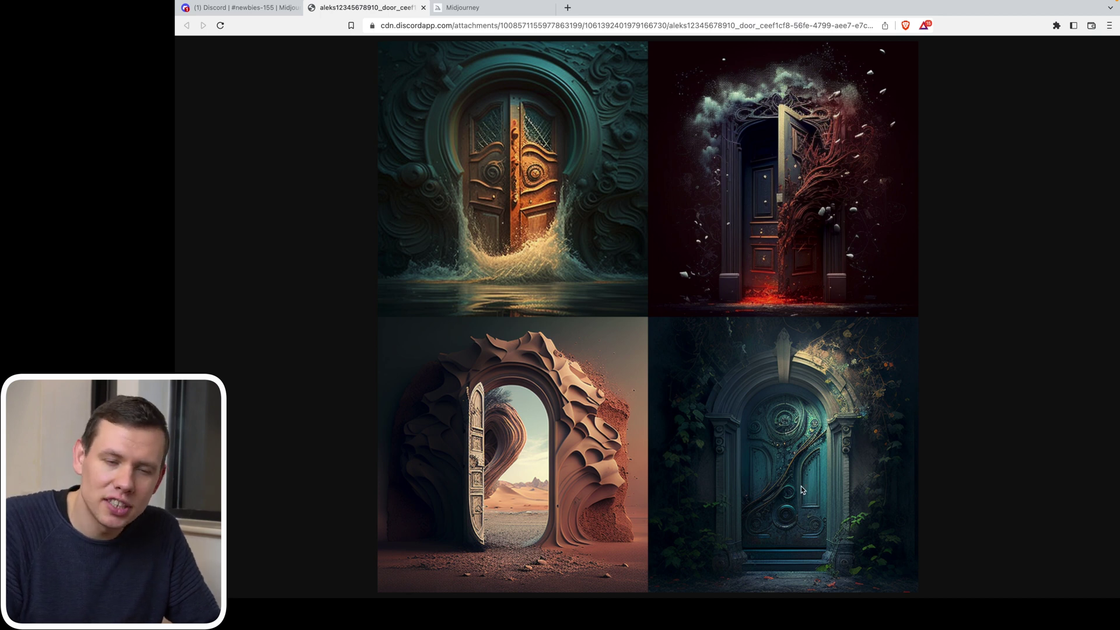
Close the full-size image tab to return to the Discord channel.
{"action": "key", "text": "super+w"}
{"action": "scroll", "coordinate": [580, 394], "scroll_direction": "down", "scroll_amount": 5}
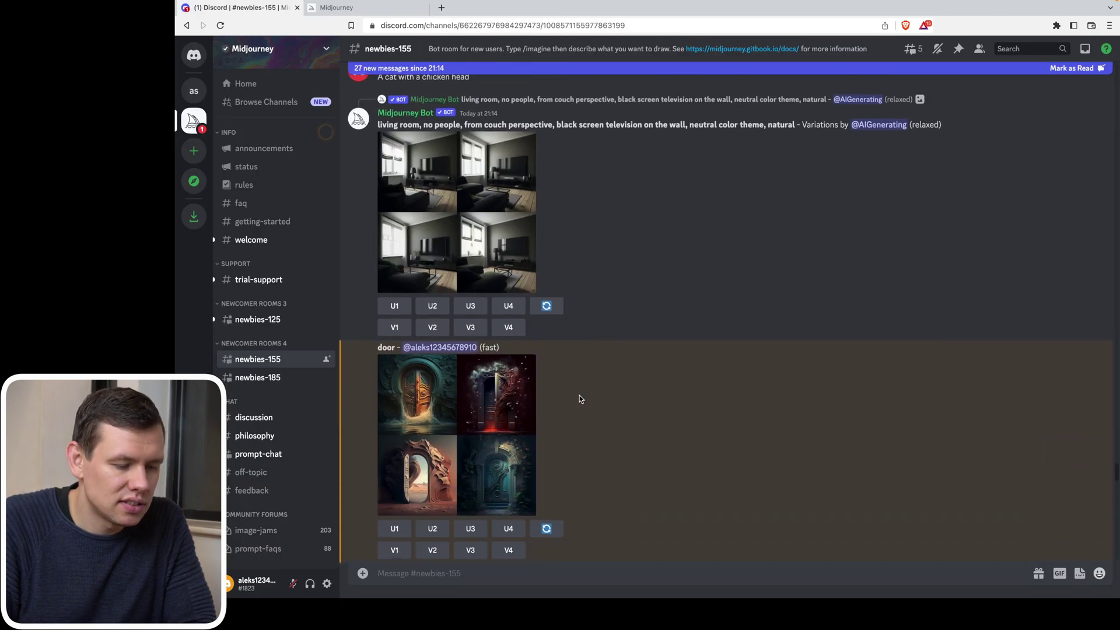
{"action": "scroll", "coordinate": [579, 399], "scroll_direction": "down", "scroll_amount": 5}
{"action": "scroll", "coordinate": [580, 399], "scroll_direction": "up", "scroll_amount": 3}
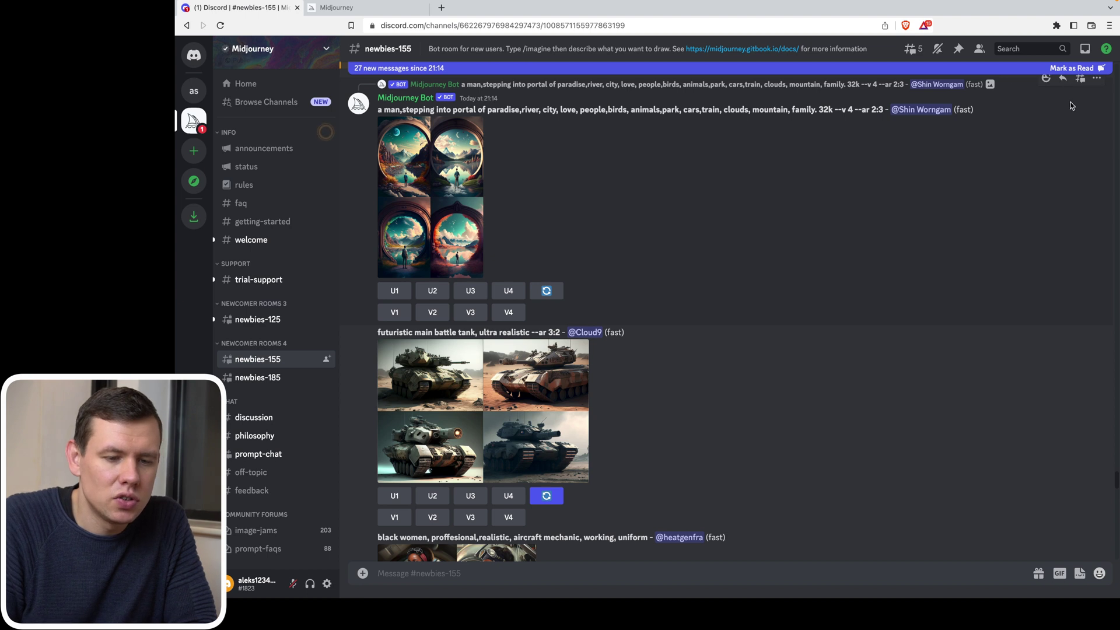
Jump to the bot's door reply from the Inbox Mentions list.
{"action": "left_click", "coordinate": [1085, 52]}
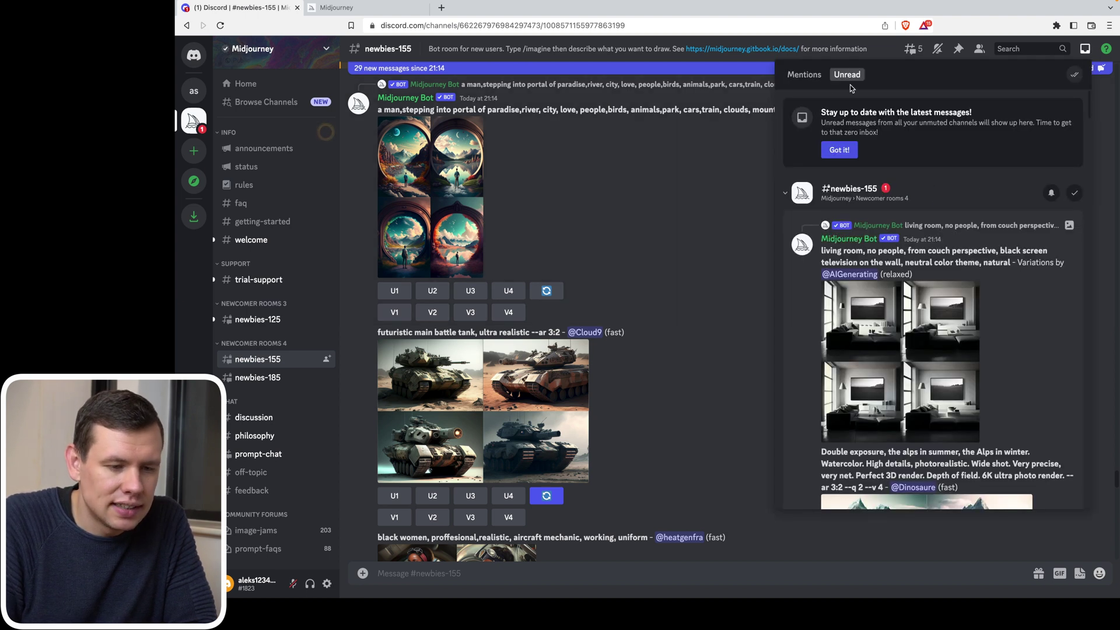
{"action": "left_click", "coordinate": [810, 76]}
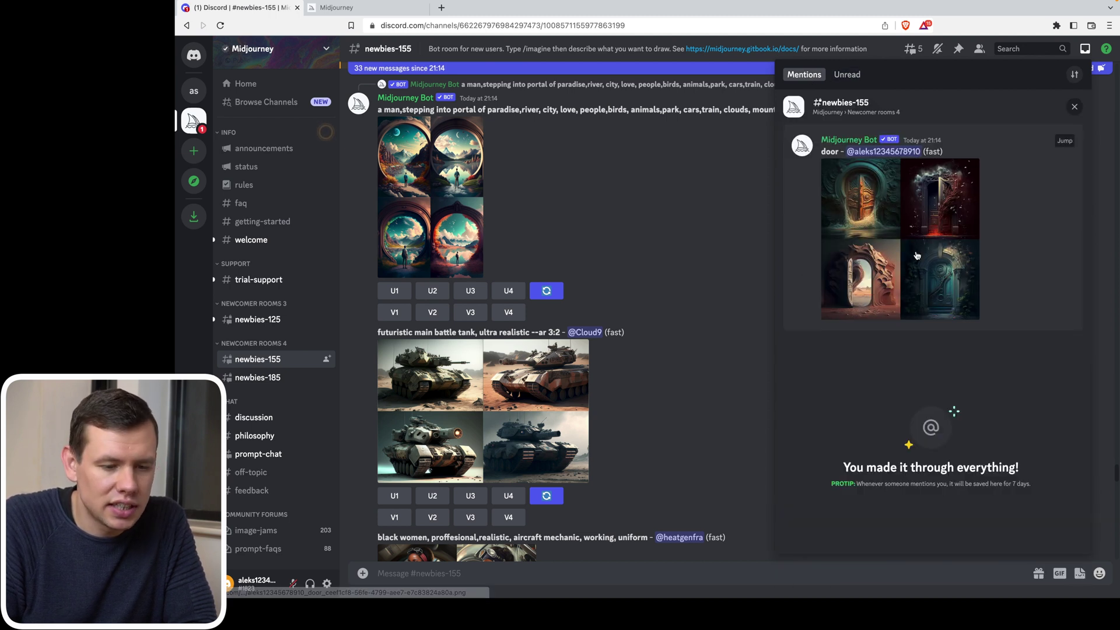
{"action": "left_click", "coordinate": [1065, 142]}
{"action": "scroll", "coordinate": [596, 324], "scroll_direction": "up", "scroll_amount": 3}
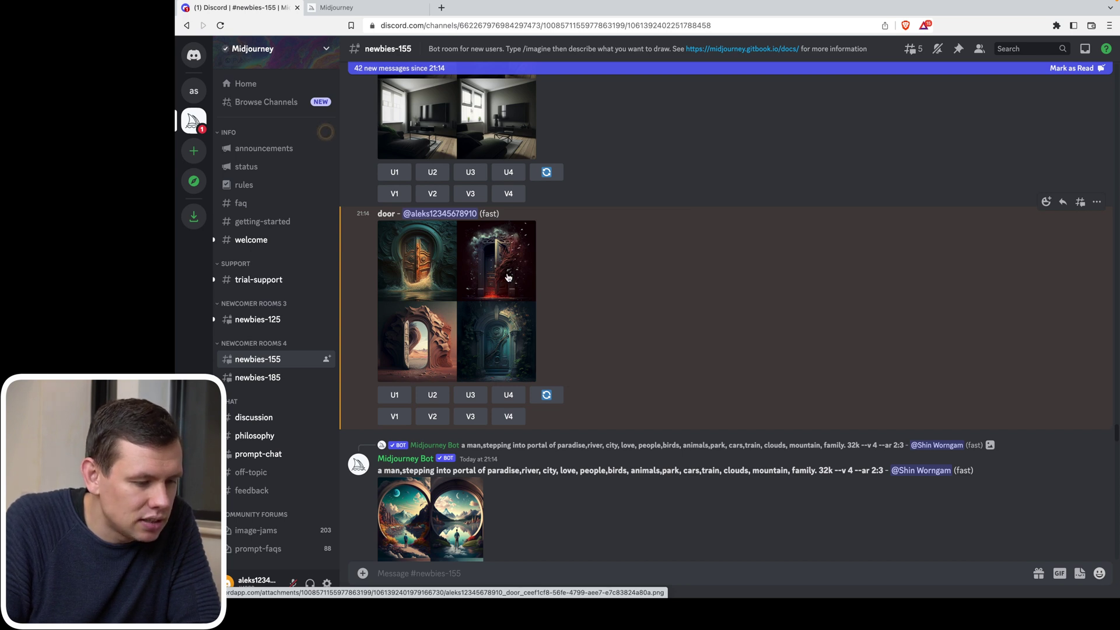
Upscale the second door image and request variations of the first door image.
{"action": "left_click", "coordinate": [432, 395]}
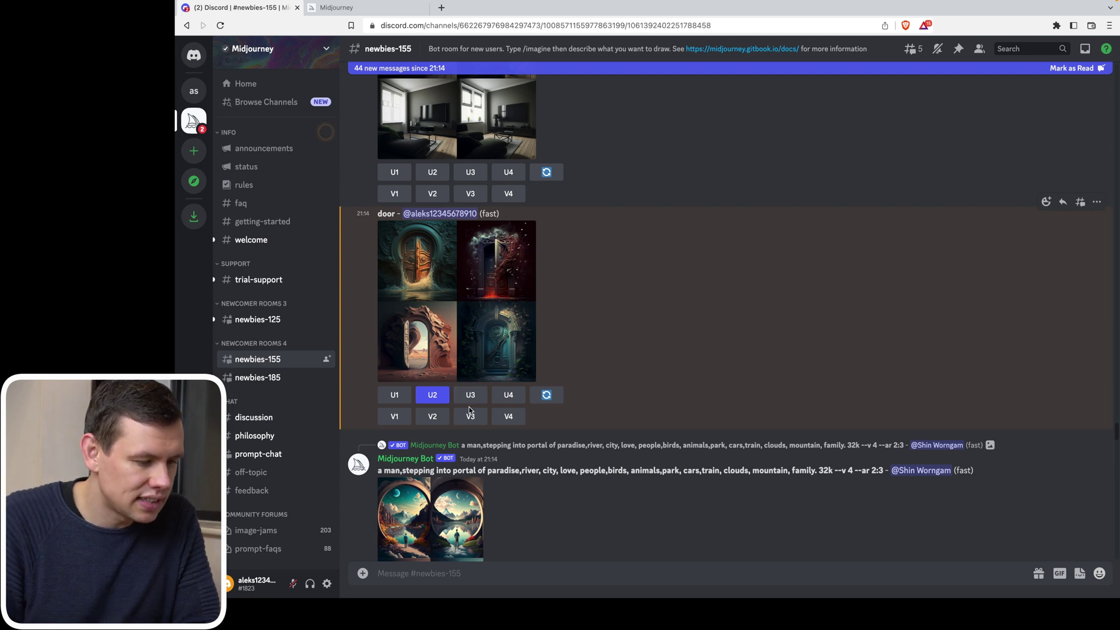
{"action": "left_click", "coordinate": [401, 416]}
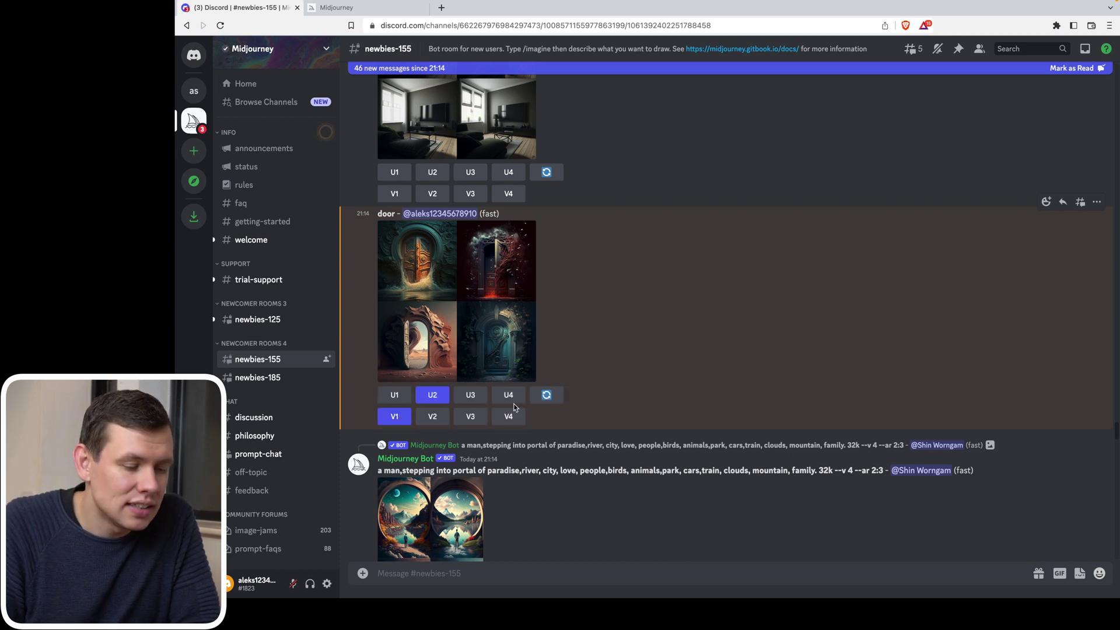
{"action": "scroll", "coordinate": [699, 394], "scroll_direction": "down", "scroll_amount": 3}
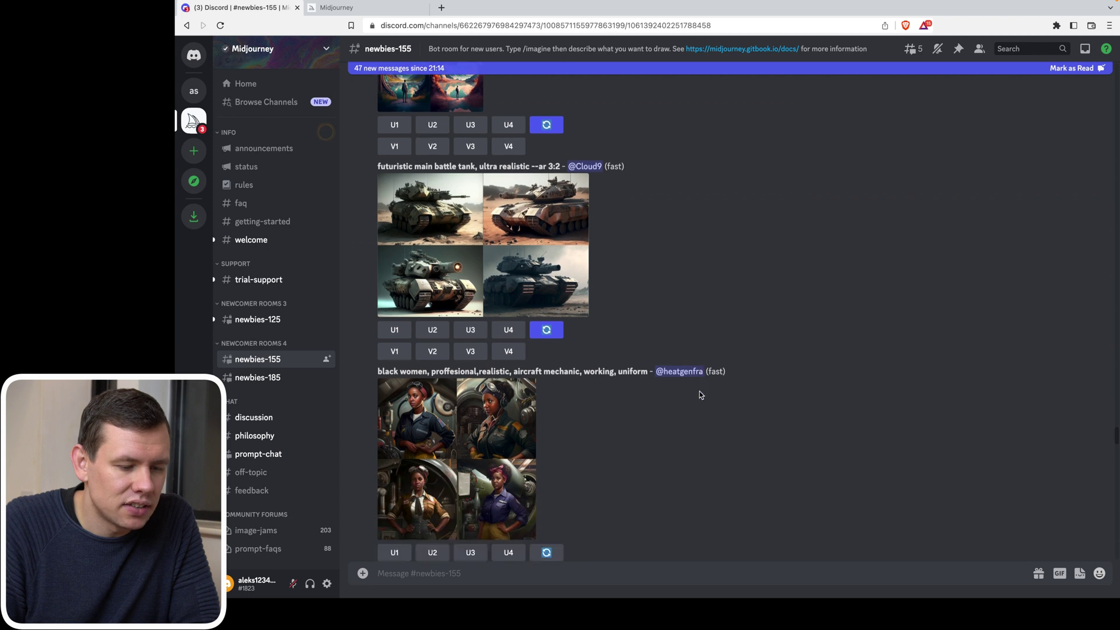
{"action": "scroll", "coordinate": [700, 395], "scroll_direction": "down", "scroll_amount": 20}
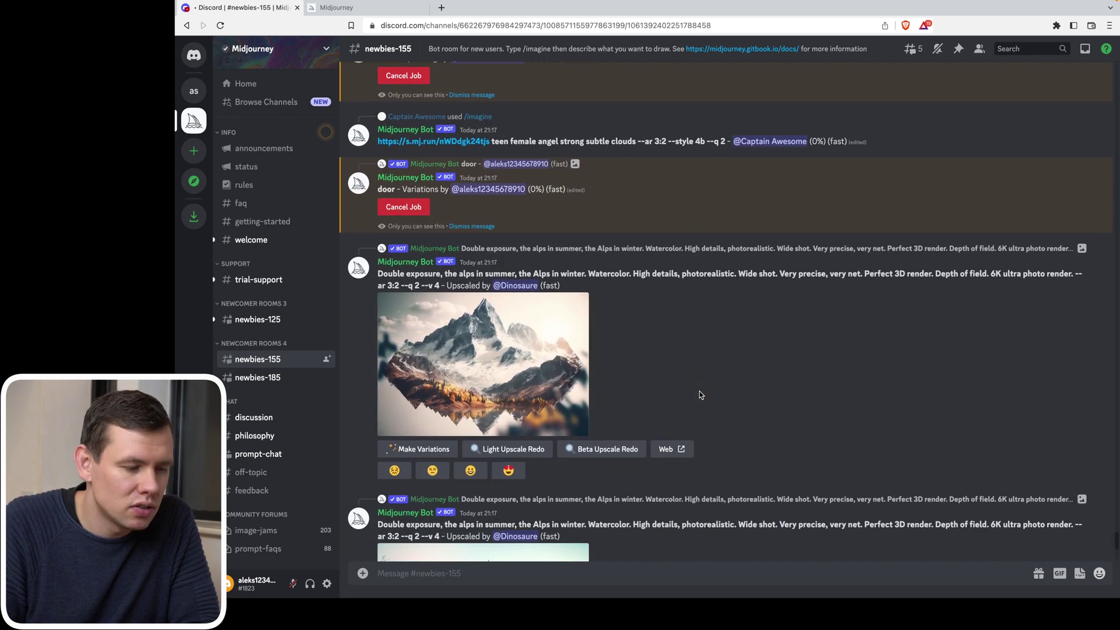
Jump to the door variations message from the Inbox, enlarge the grid, then close it.
{"action": "scroll", "coordinate": [700, 395], "scroll_direction": "up", "scroll_amount": 3}
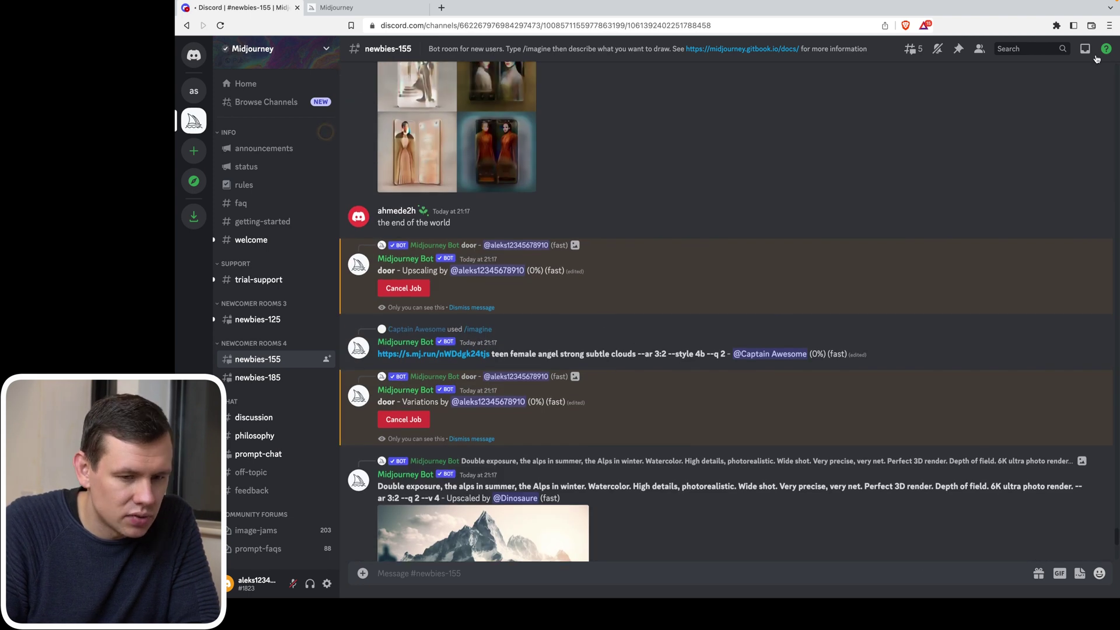
{"action": "left_click", "coordinate": [1085, 49]}
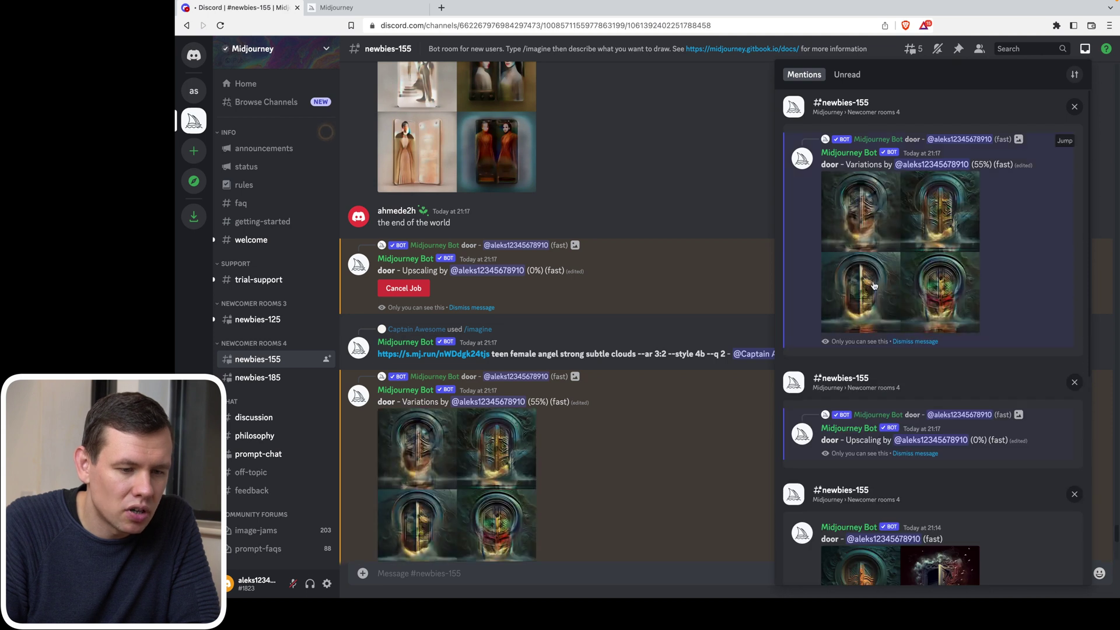
{"action": "scroll", "coordinate": [904, 330], "scroll_direction": "down", "scroll_amount": 4}
{"action": "scroll", "coordinate": [905, 330], "scroll_direction": "up", "scroll_amount": 1}
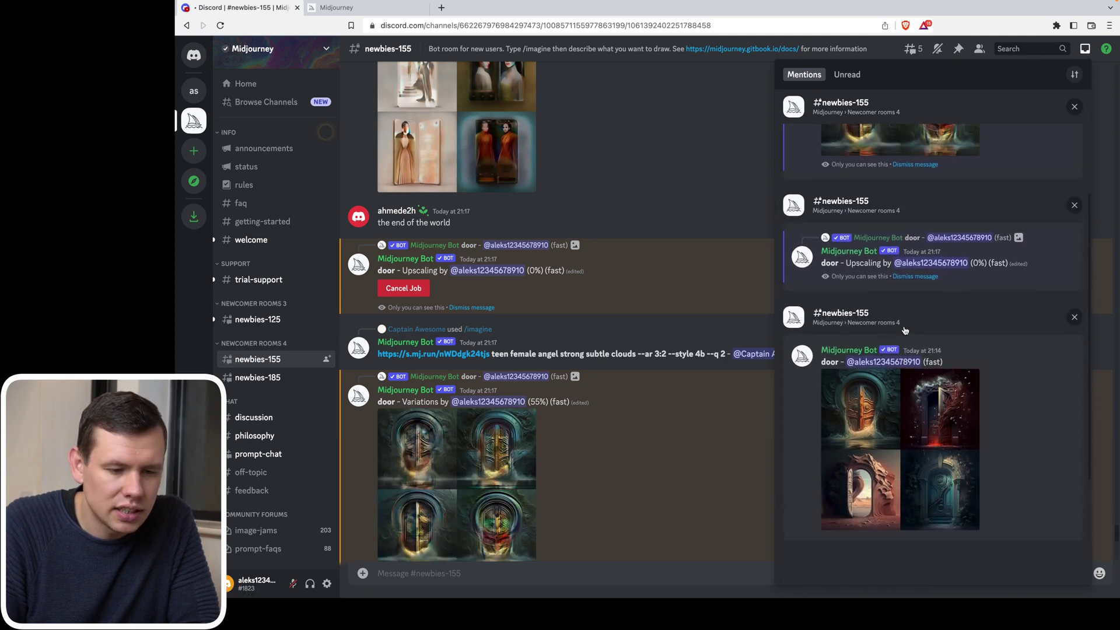
{"action": "left_click", "coordinate": [1065, 373]}
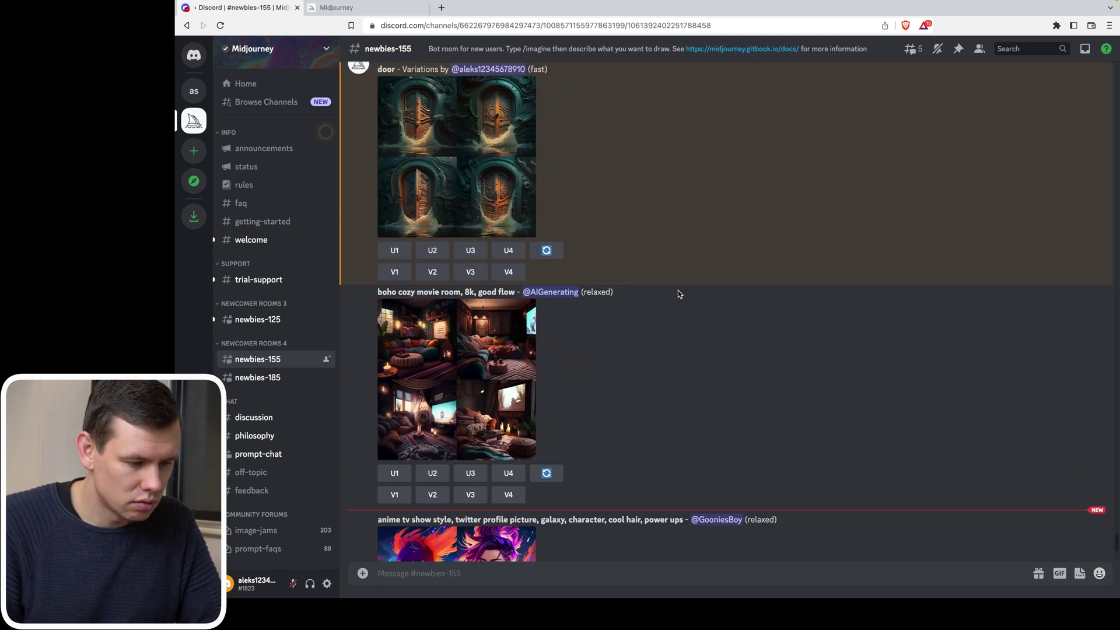
{"action": "left_click", "coordinate": [476, 352]}
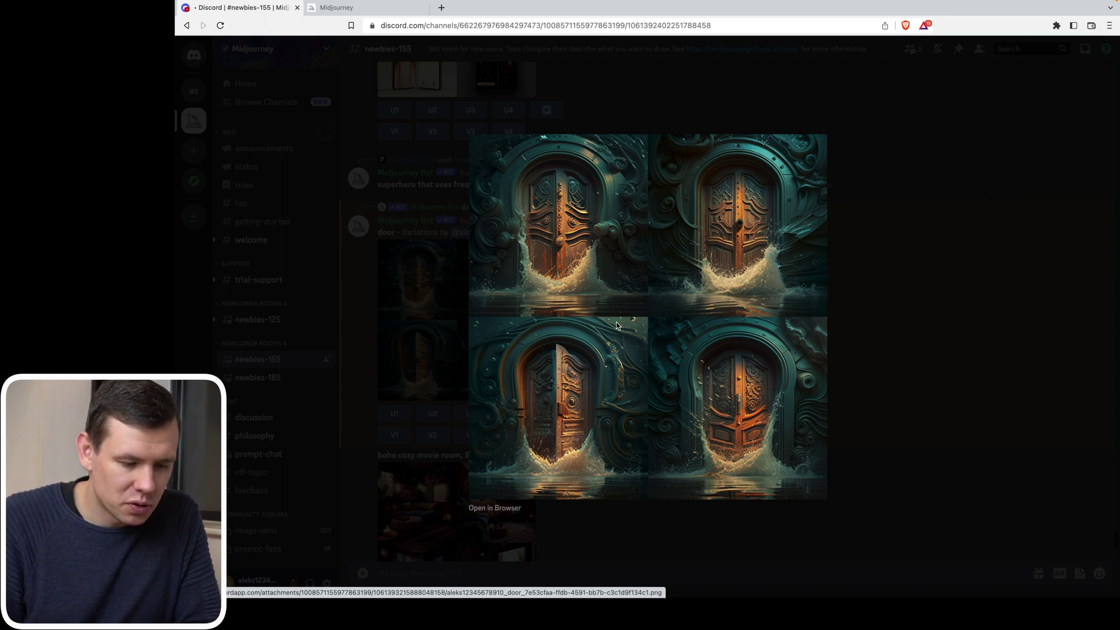
{"action": "left_click", "coordinate": [967, 287]}
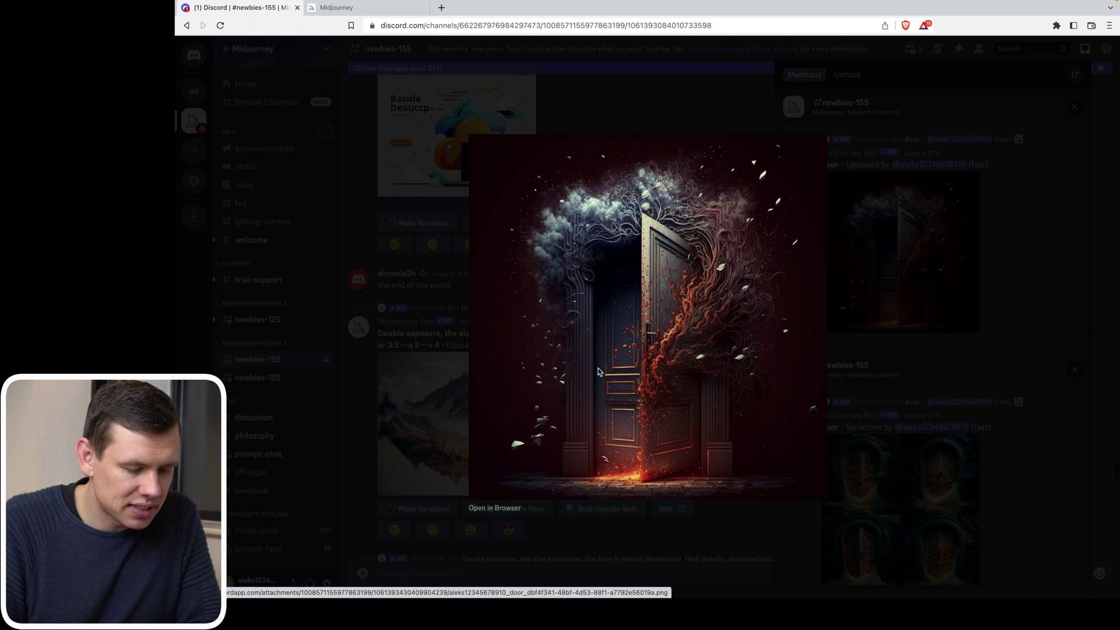
View the upscaled door image full-size in its own browser tab.
{"action": "left_click", "coordinate": [497, 507]}
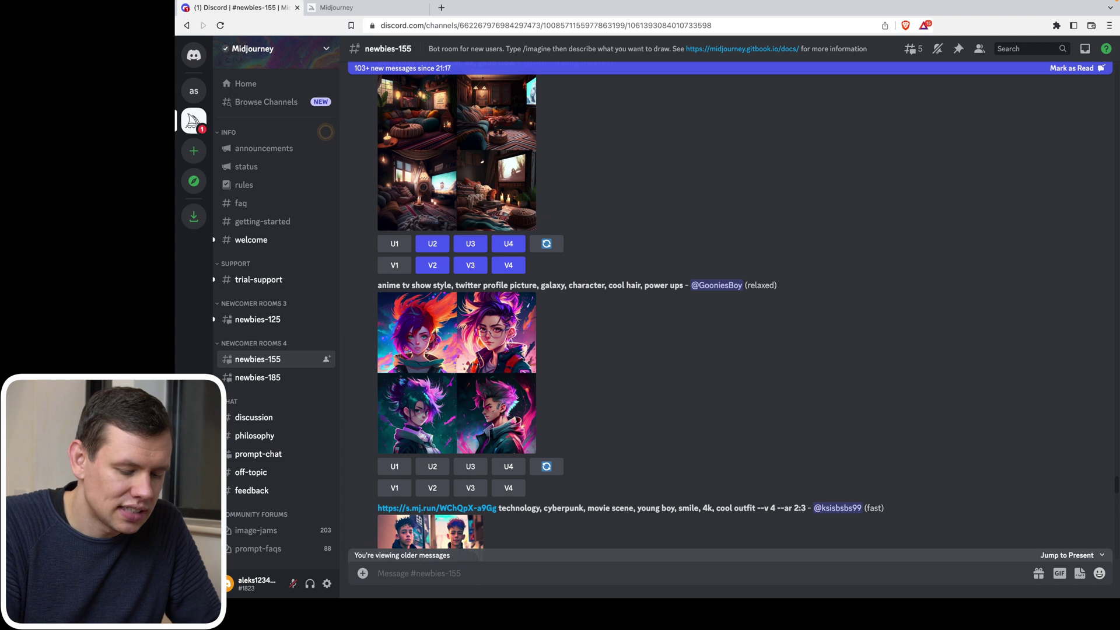
Send /imagine with the prompt 'italian gothic church morning light interior'.
{"action": "type", "text": "/imagine"}
{"action": "key", "text": "Tab"}
{"action": "type", "text": "italian gothic church morning light interior"}
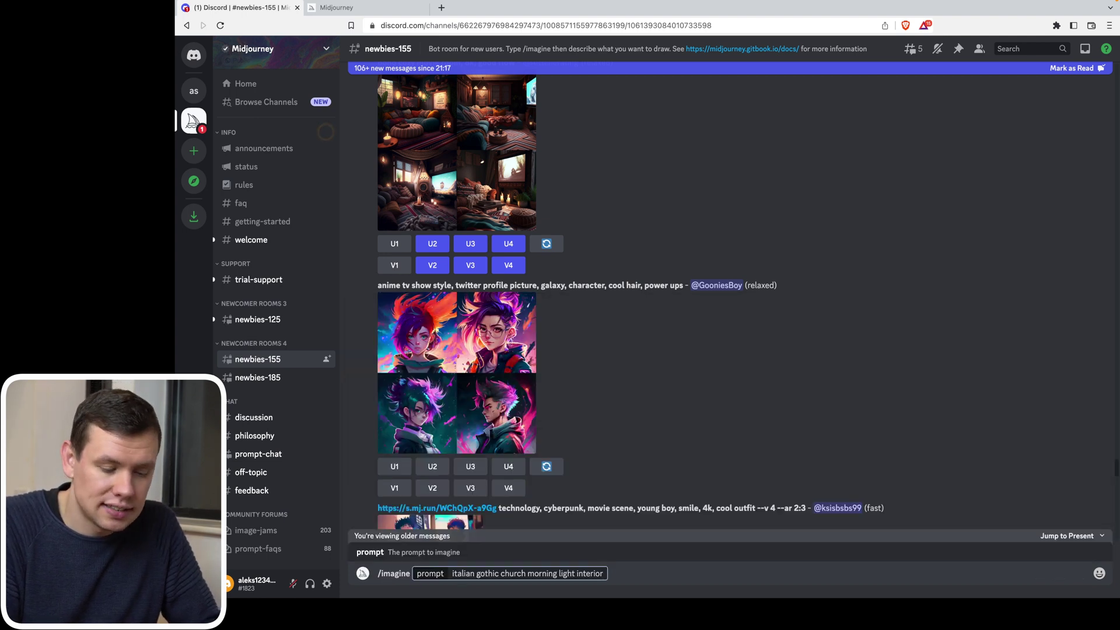
{"action": "key", "text": "Return"}
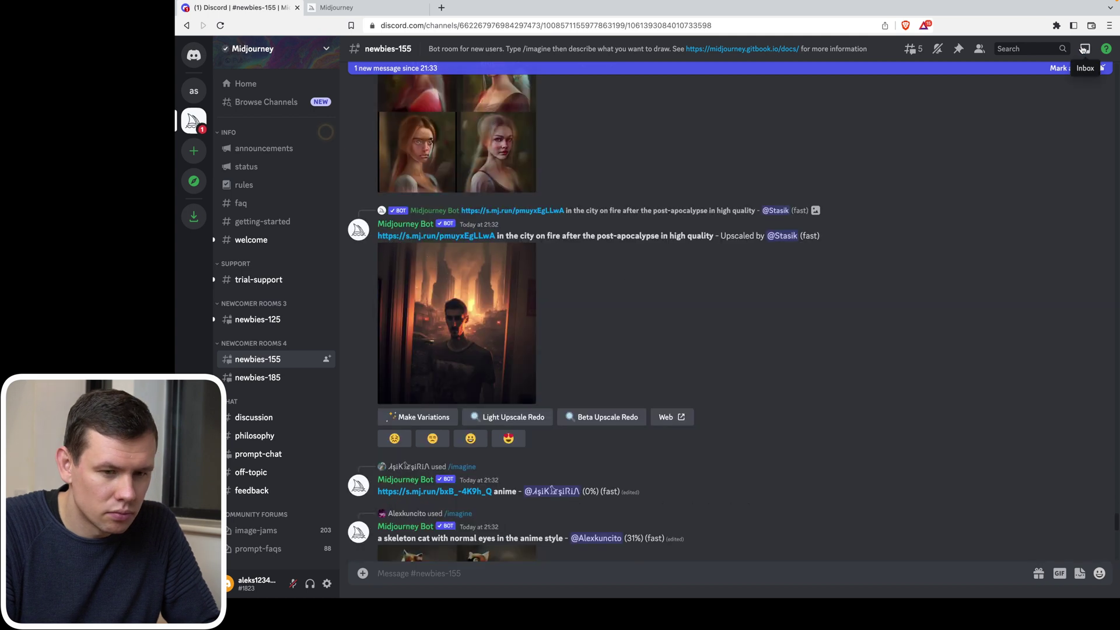
Reach the finished church interior grid from the Inbox and view it full-size.
{"action": "left_click", "coordinate": [1085, 49]}
{"action": "left_click", "coordinate": [964, 300]}
{"action": "left_click", "coordinate": [488, 507]}
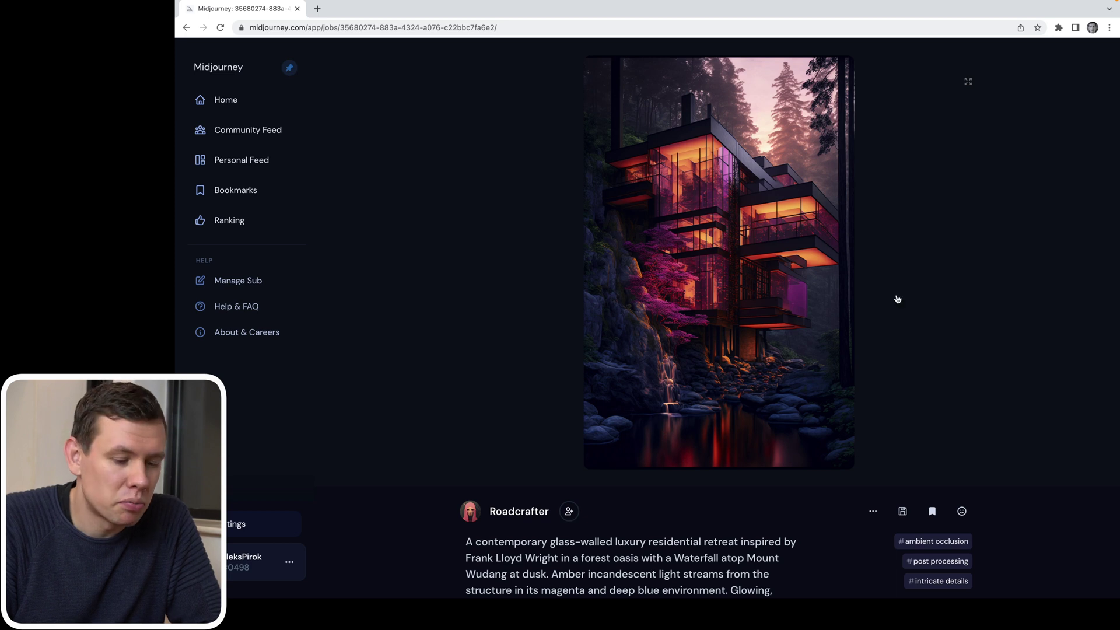
Scroll the glass-walled forest retreat job page to show its full prompt, including Ray Tracing and Ambient Occlusion.
{"action": "scroll", "coordinate": [897, 299], "scroll_direction": "up", "scroll_amount": 1}
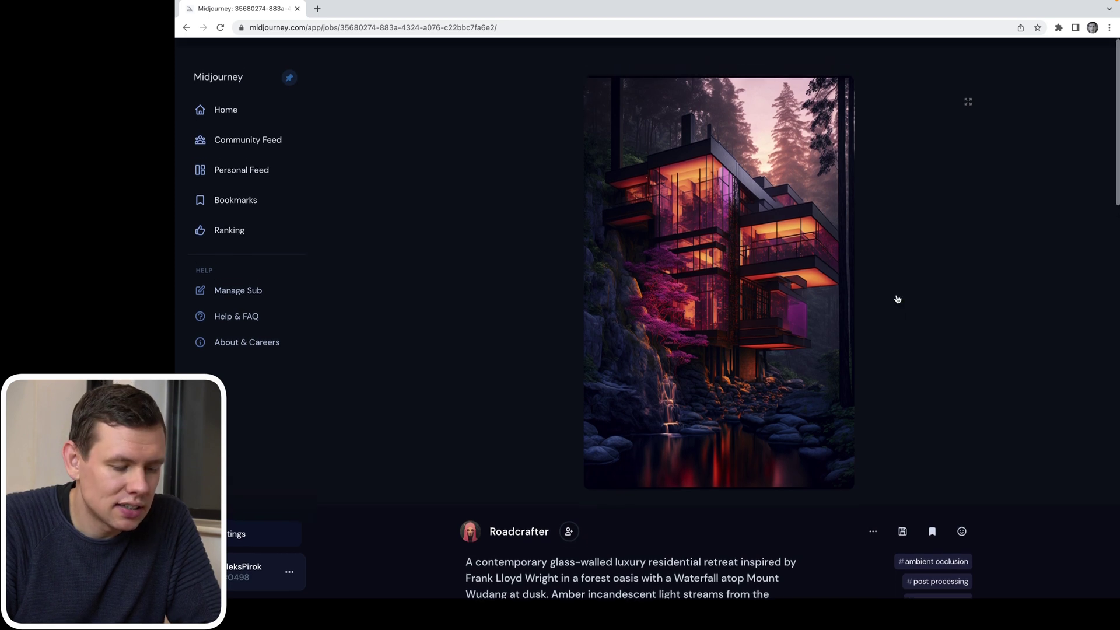
{"action": "scroll", "coordinate": [897, 298], "scroll_direction": "down", "scroll_amount": 2}
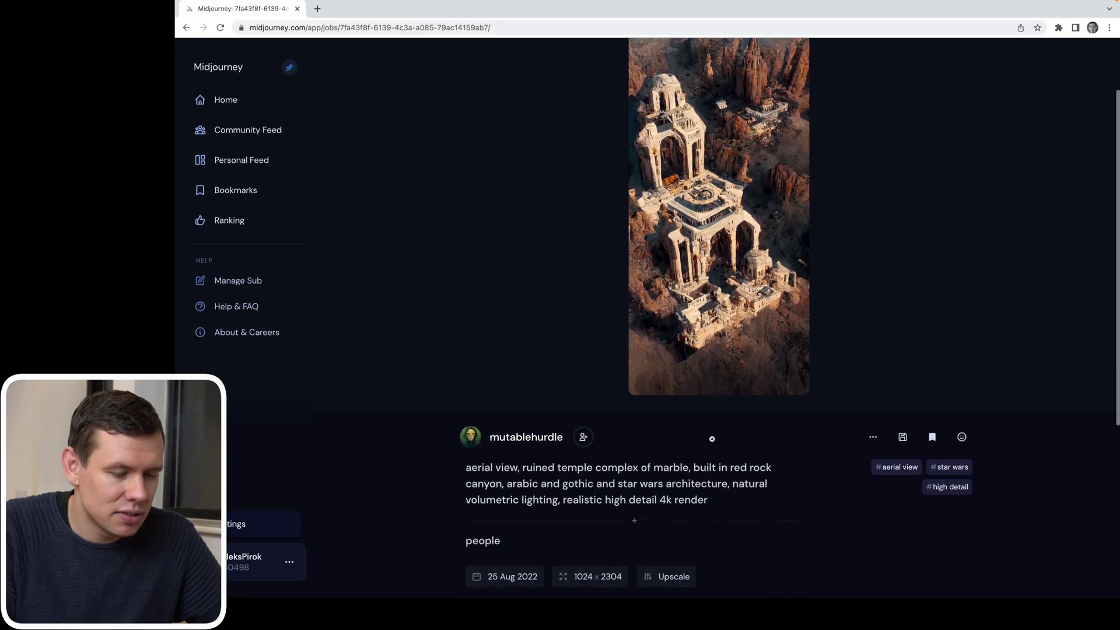
Enlarge the aerial ruined marble temple render and scroll through the image and its prompt details.
{"action": "left_click", "coordinate": [711, 437]}
{"action": "scroll", "coordinate": [696, 327], "scroll_direction": "down", "scroll_amount": 5}
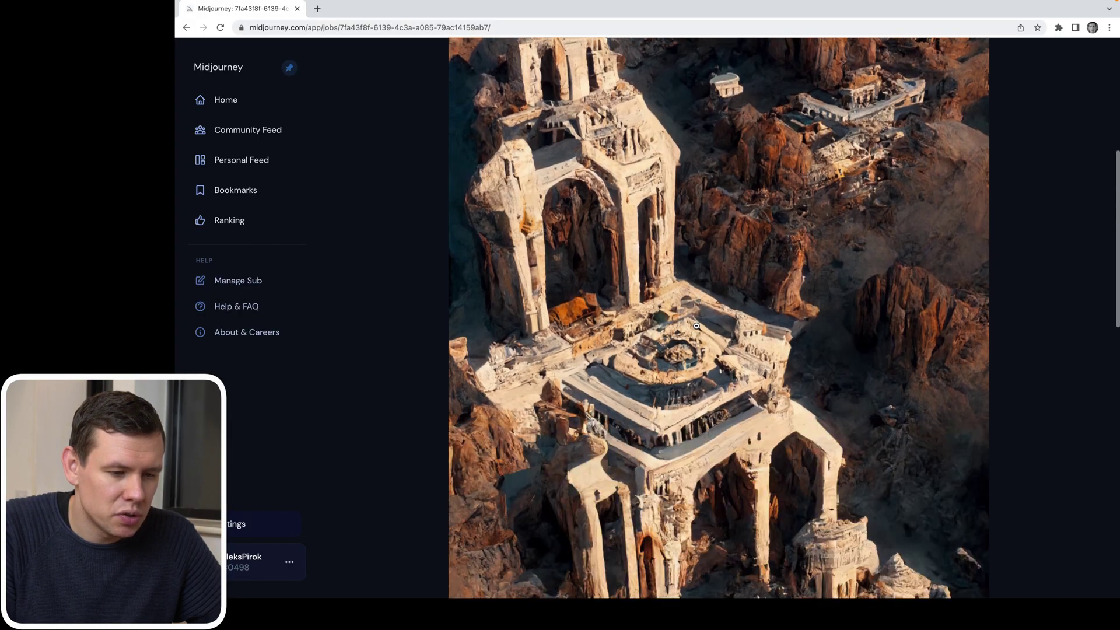
{"action": "scroll", "coordinate": [697, 327], "scroll_direction": "down", "scroll_amount": 10}
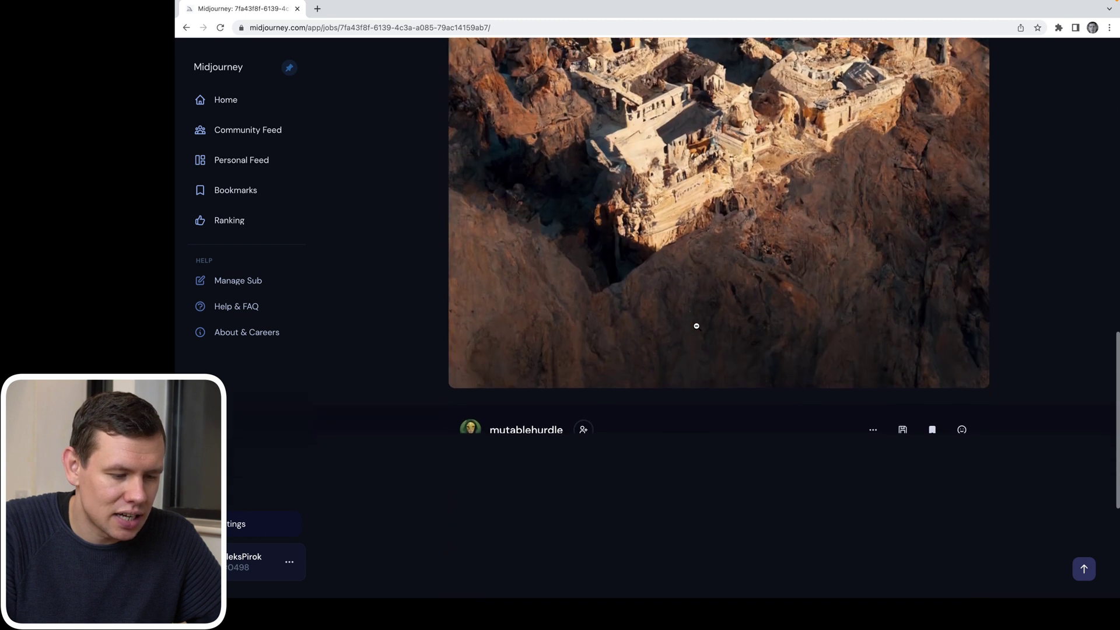
{"action": "scroll", "coordinate": [695, 328], "scroll_direction": "up", "scroll_amount": 1}
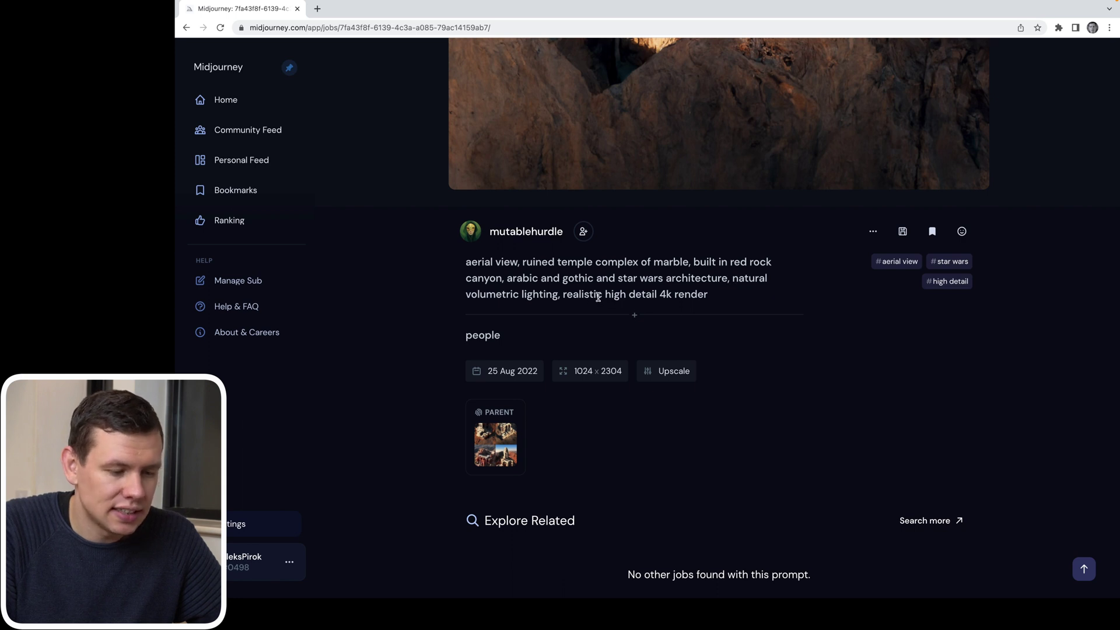
{"action": "scroll", "coordinate": [598, 297], "scroll_direction": "up", "scroll_amount": 15}
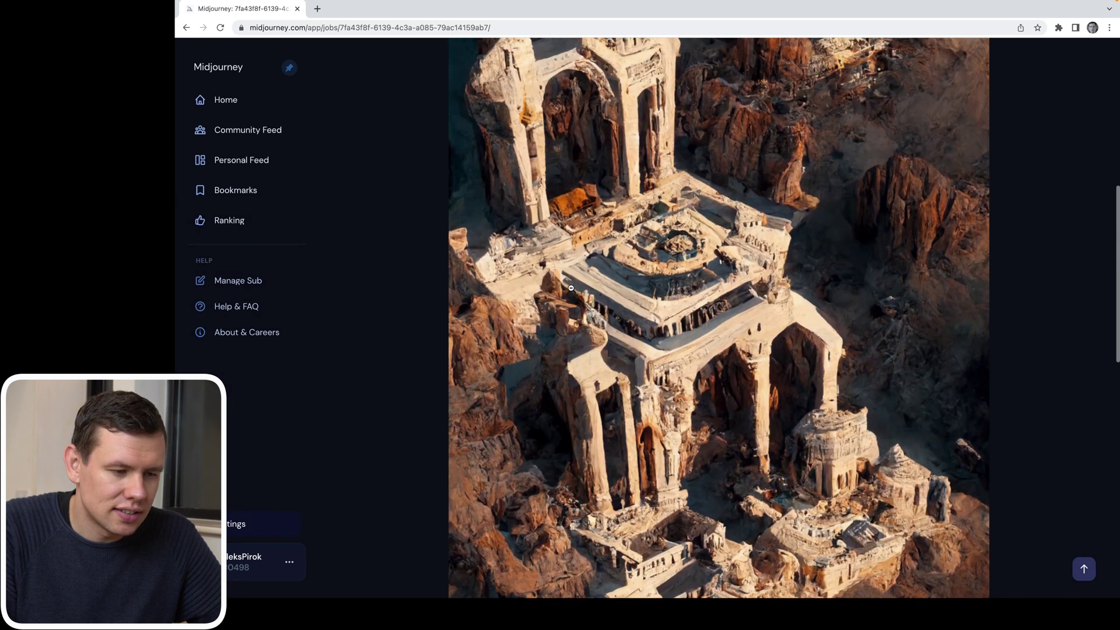
{"action": "scroll", "coordinate": [571, 288], "scroll_direction": "down", "scroll_amount": 5}
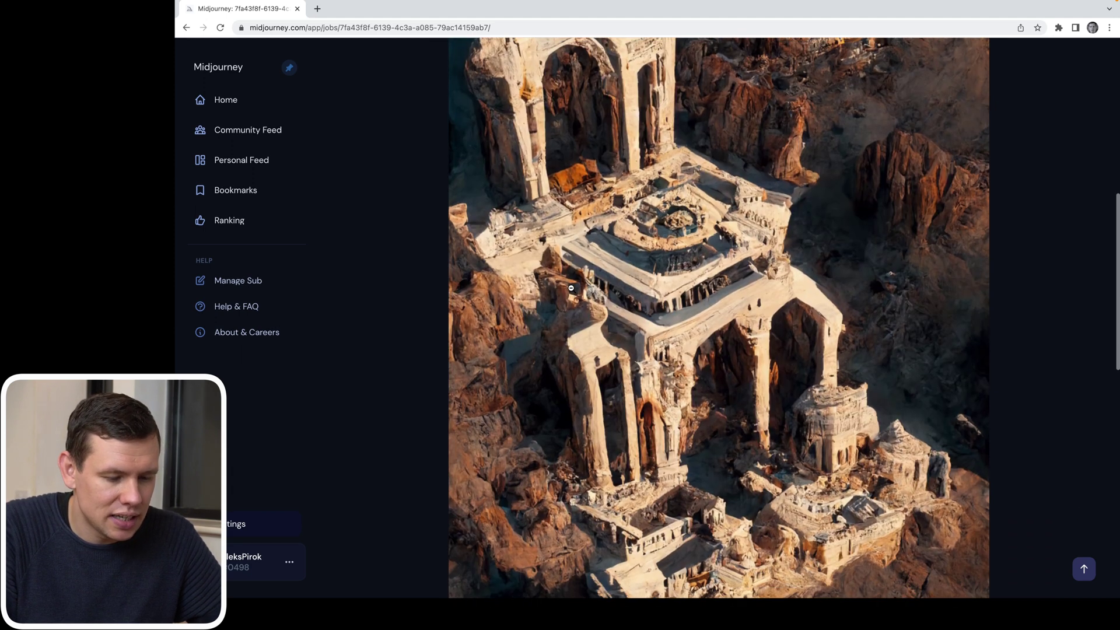
Shrink the temple image back to fit and open the rain-fog glass museum job page.
{"action": "left_click", "coordinate": [571, 289]}
{"action": "left_click", "coordinate": [385, 89]}
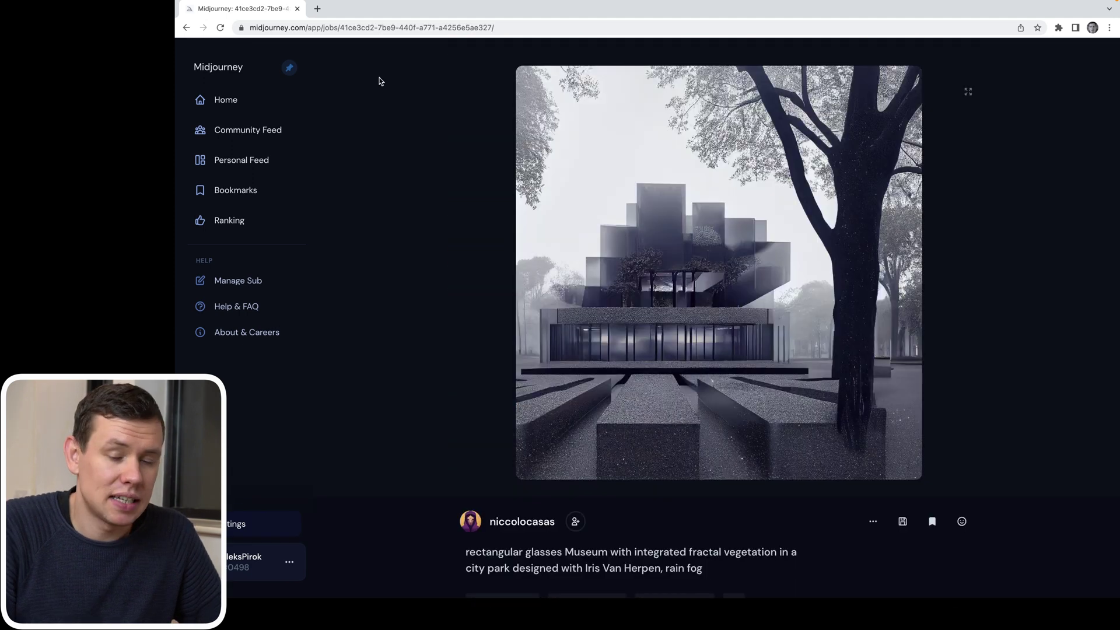
{"action": "scroll", "coordinate": [627, 210], "scroll_direction": "down", "scroll_amount": 2}
{"action": "scroll", "coordinate": [721, 486], "scroll_direction": "up", "scroll_amount": 1}
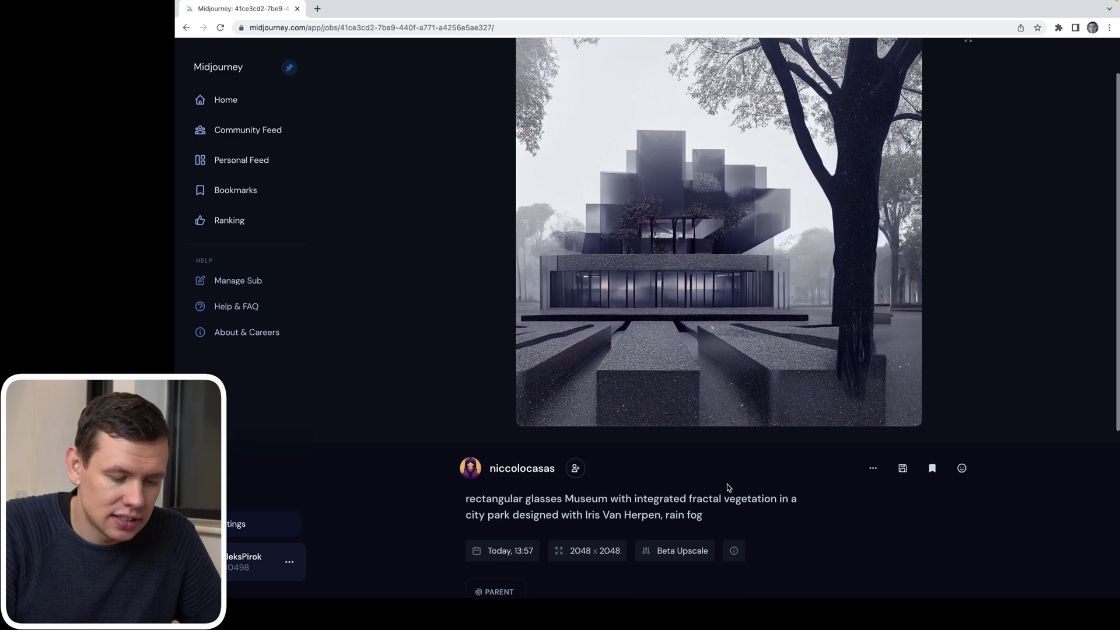
Highlight 'Iris Van Herpen' and then 'rain fog' in the museum job's prompt.
{"action": "left_click_drag", "start_coordinate": [585, 514], "coordinate": [660, 515]}
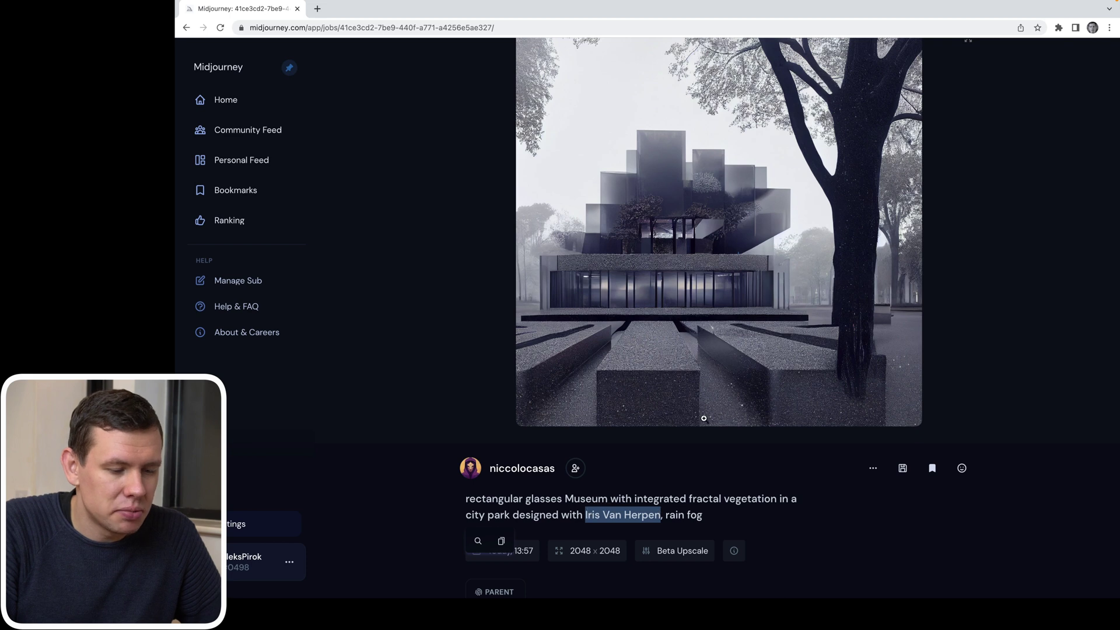
{"action": "scroll", "coordinate": [707, 319], "scroll_direction": "up", "scroll_amount": 2}
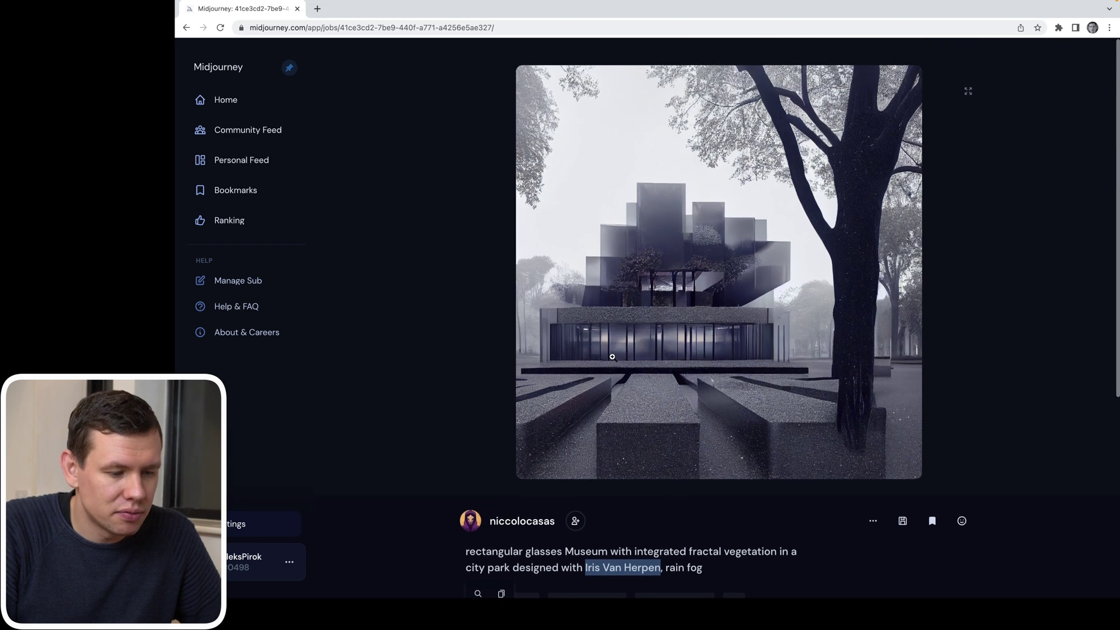
{"action": "scroll", "coordinate": [637, 400], "scroll_direction": "down", "scroll_amount": 2}
{"action": "scroll", "coordinate": [661, 422], "scroll_direction": "up", "scroll_amount": 1}
{"action": "left_click_drag", "start_coordinate": [666, 528], "coordinate": [702, 527]}
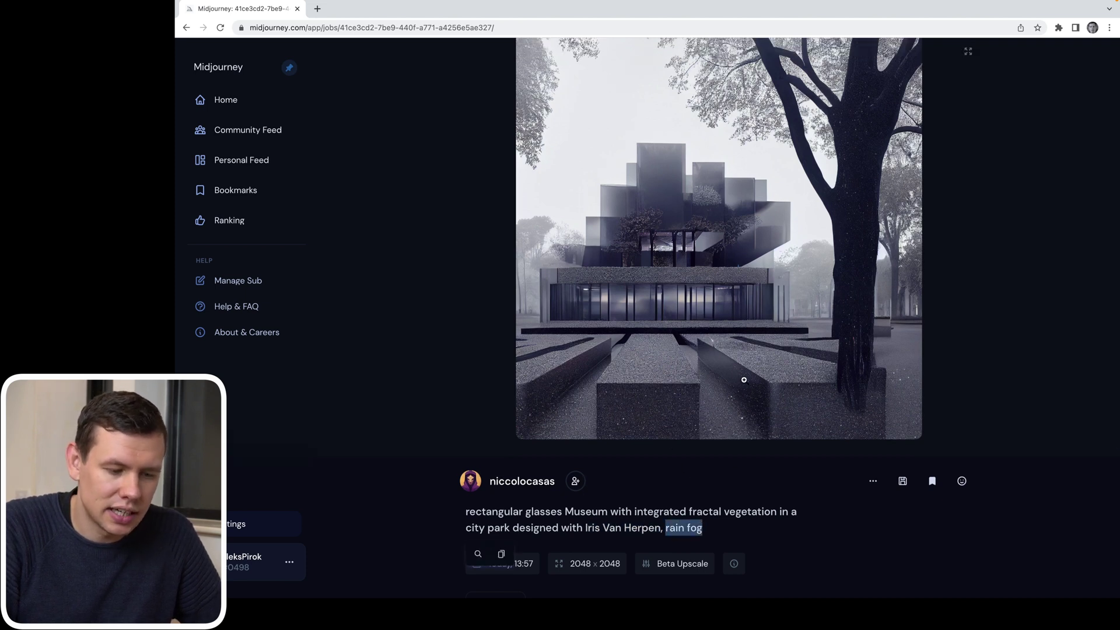
{"action": "key", "text": "alt+Left"}
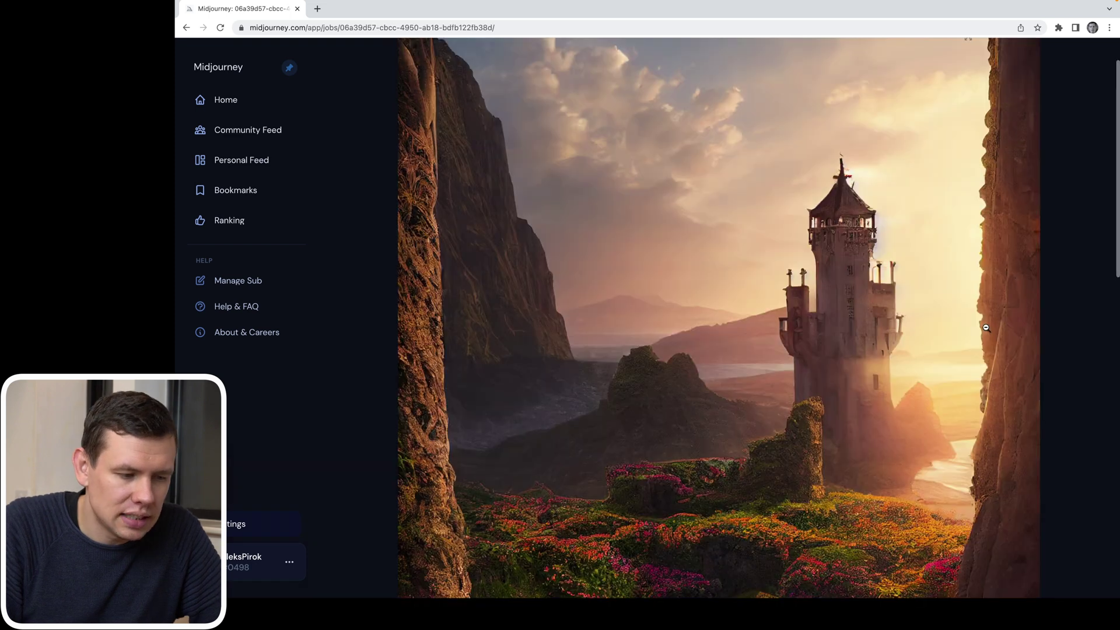
{"action": "scroll", "coordinate": [986, 328], "scroll_direction": "down", "scroll_amount": 10}
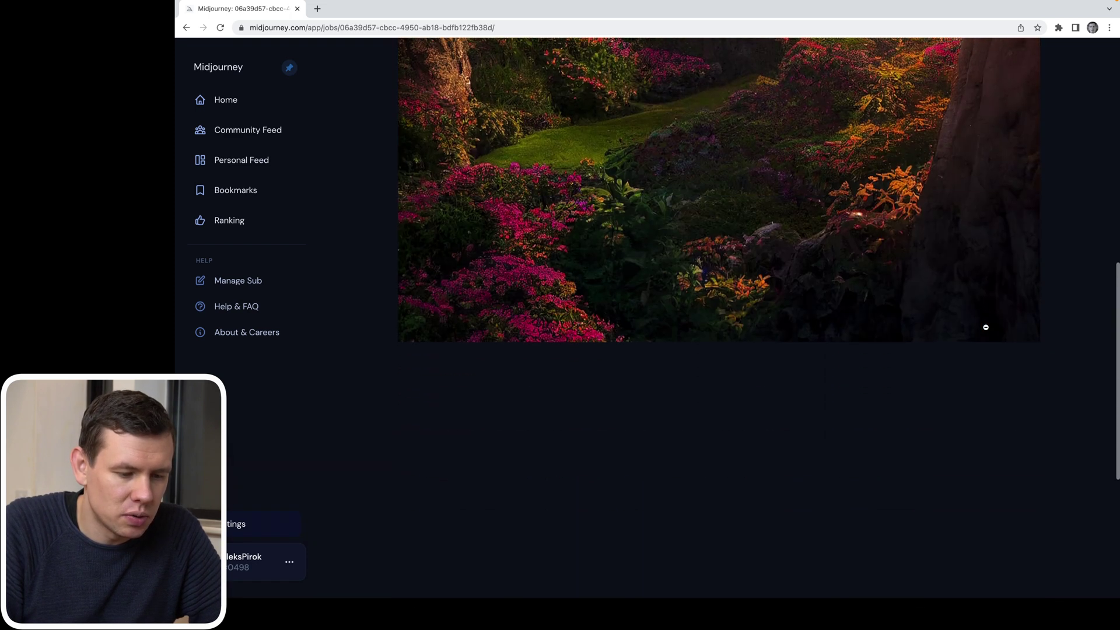
{"action": "scroll", "coordinate": [968, 337], "scroll_direction": "down", "scroll_amount": 2}
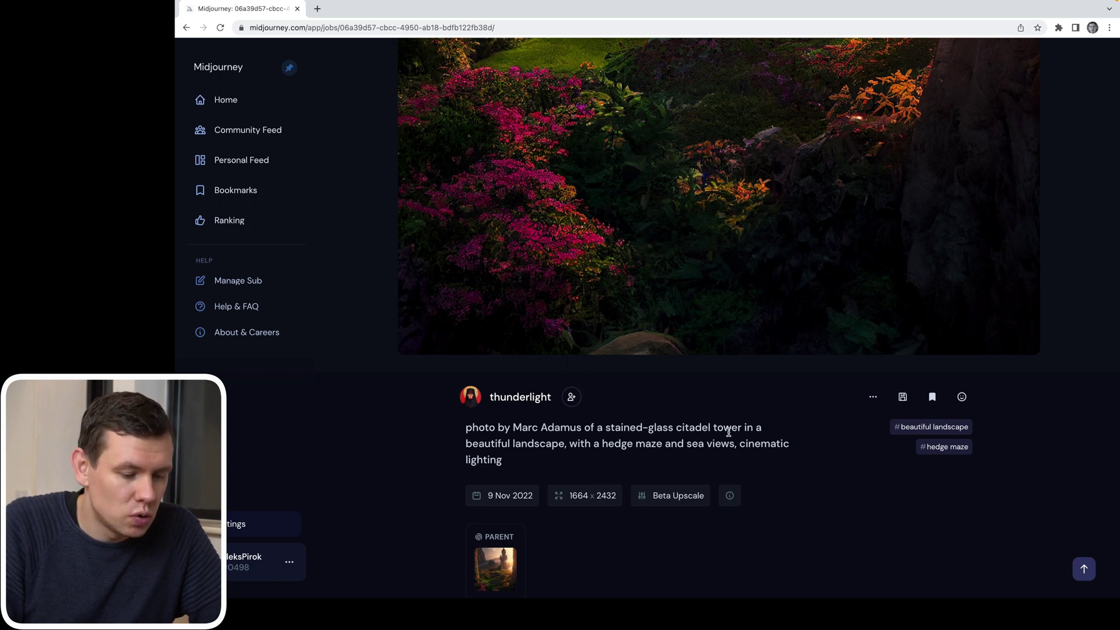
{"action": "left_click_drag", "start_coordinate": [716, 436], "coordinate": [747, 436]}
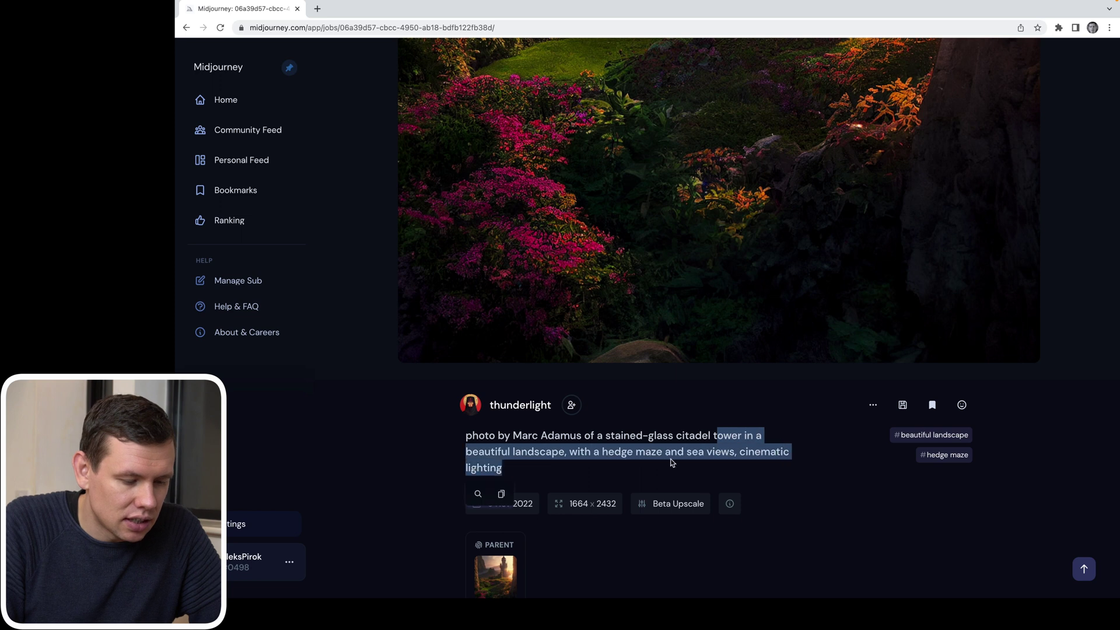
{"action": "left_click_drag", "start_coordinate": [640, 450], "coordinate": [715, 433]}
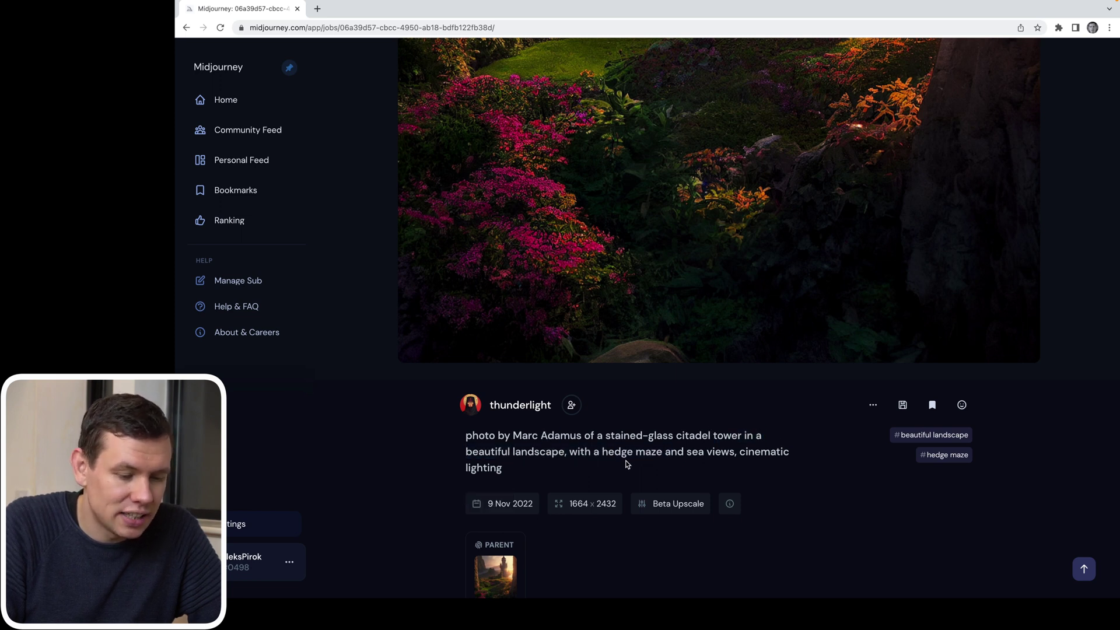
{"action": "scroll", "coordinate": [735, 458], "scroll_direction": "up", "scroll_amount": 5}
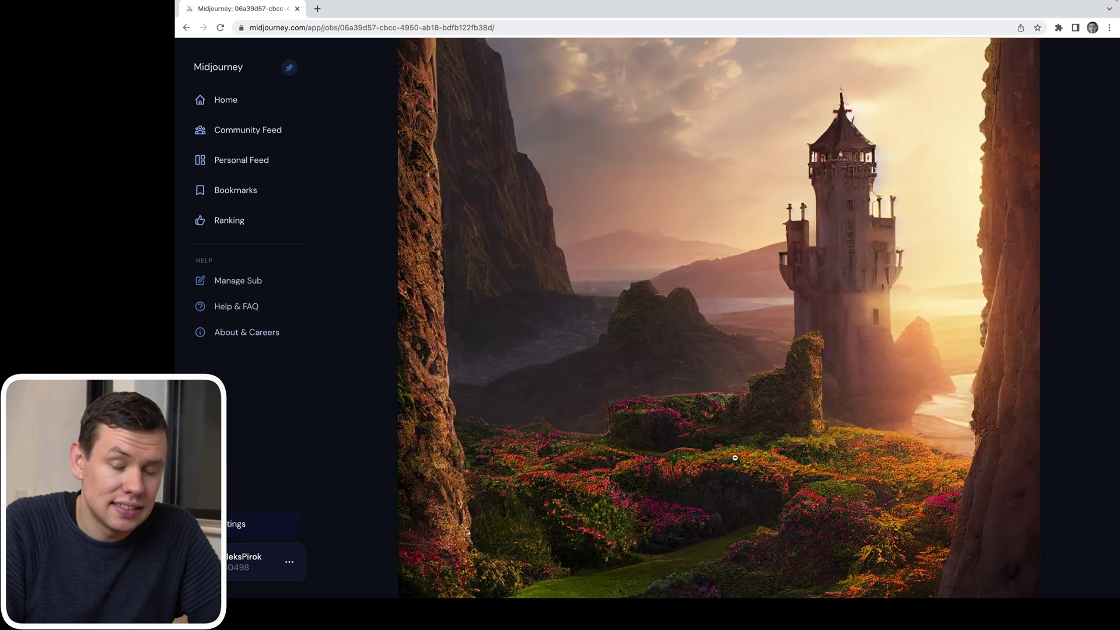
{"action": "scroll", "coordinate": [735, 458], "scroll_direction": "down", "scroll_amount": 3}
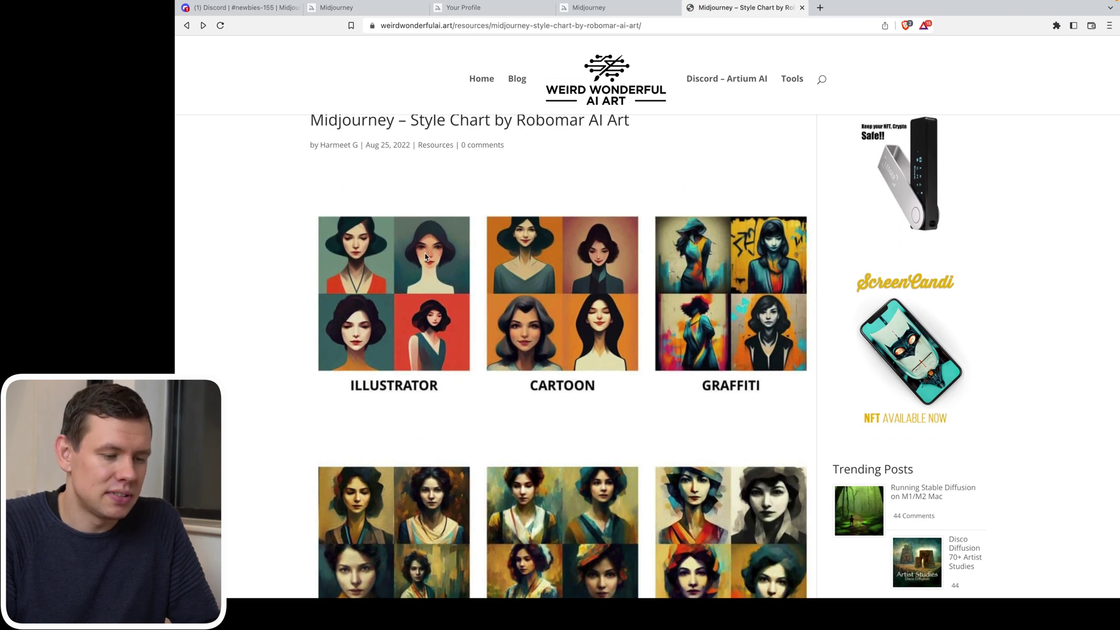
Open the Midjourney style chart full size and scroll around its Cartoon, Surrealism and Pop Art styles.
{"action": "scroll", "coordinate": [474, 350], "scroll_direction": "down", "scroll_amount": 5}
{"action": "left_click", "coordinate": [475, 317]}
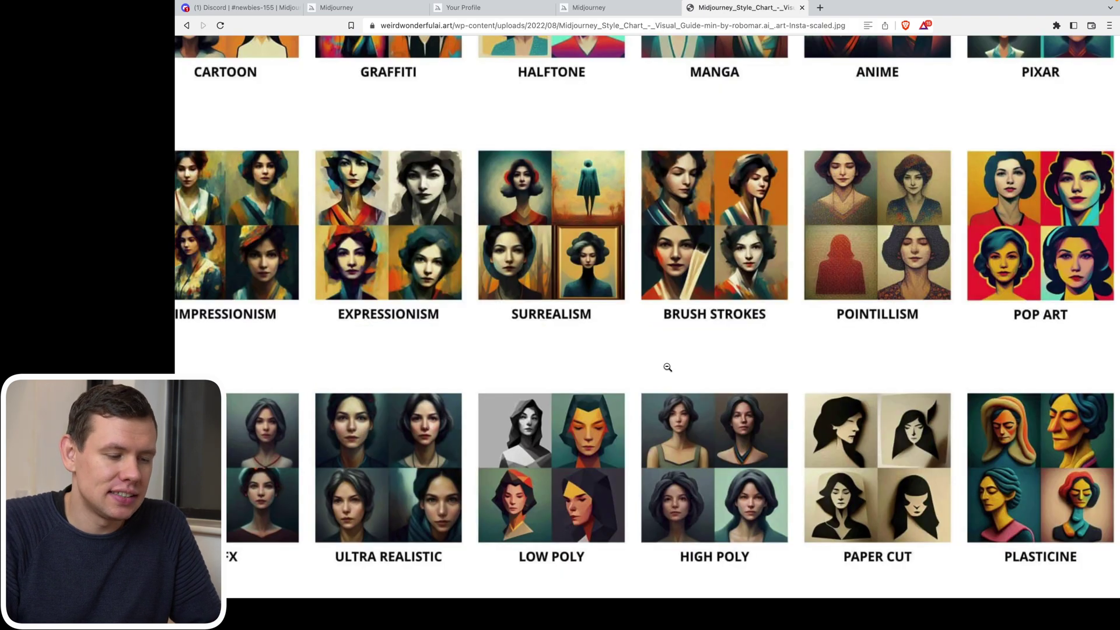
{"action": "scroll", "coordinate": [668, 367], "scroll_direction": "up", "scroll_amount": 2}
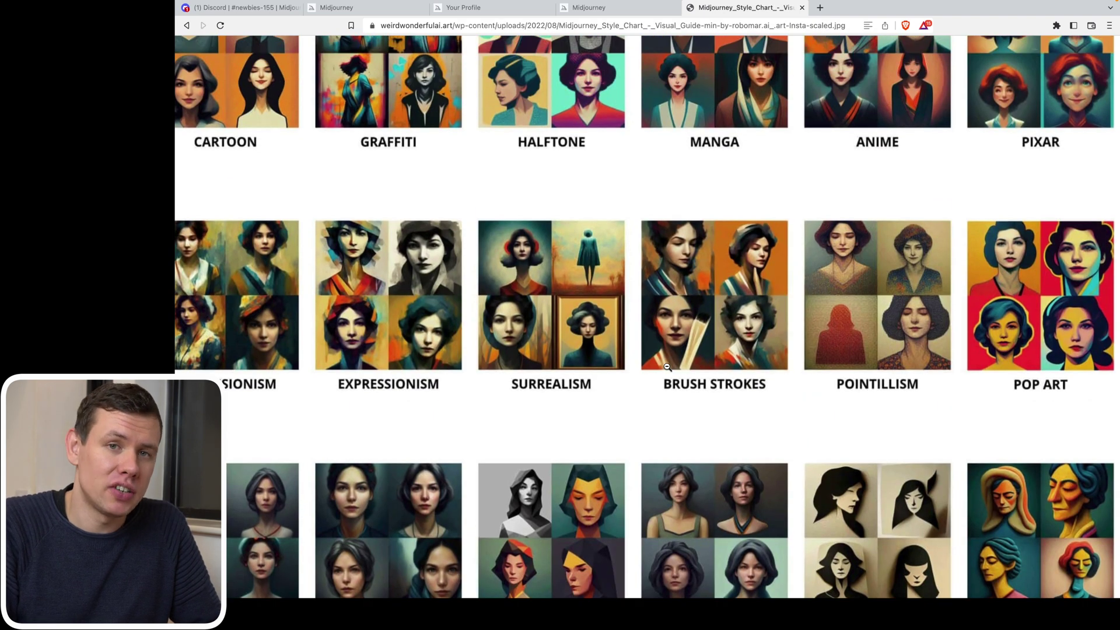
{"action": "scroll", "coordinate": [668, 368], "scroll_direction": "up", "scroll_amount": 4}
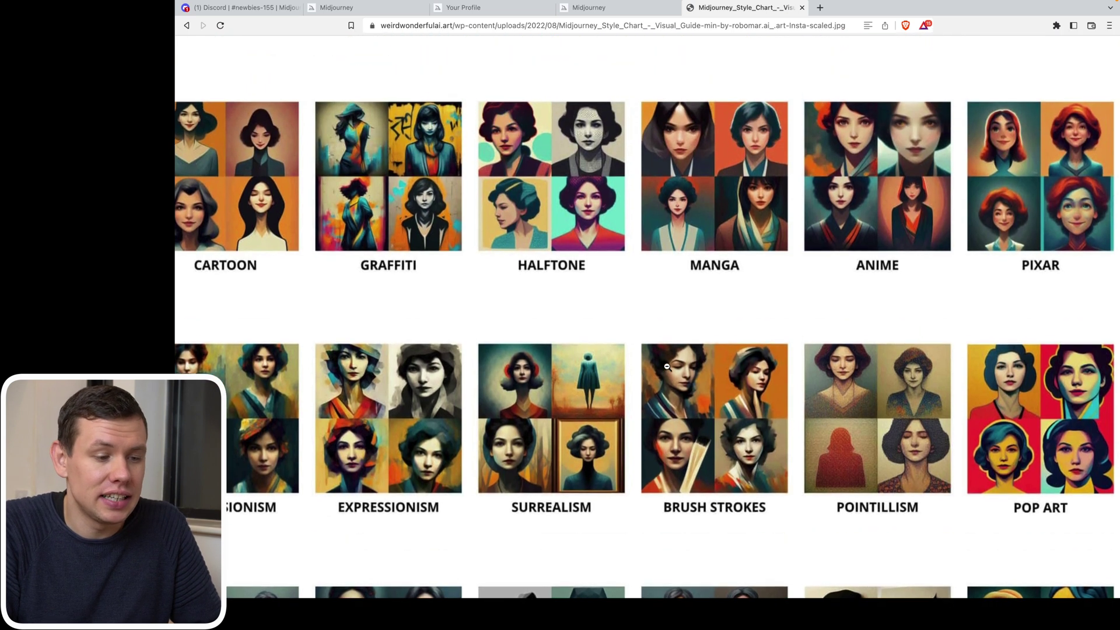
{"action": "scroll", "coordinate": [668, 367], "scroll_direction": "left", "scroll_amount": 5}
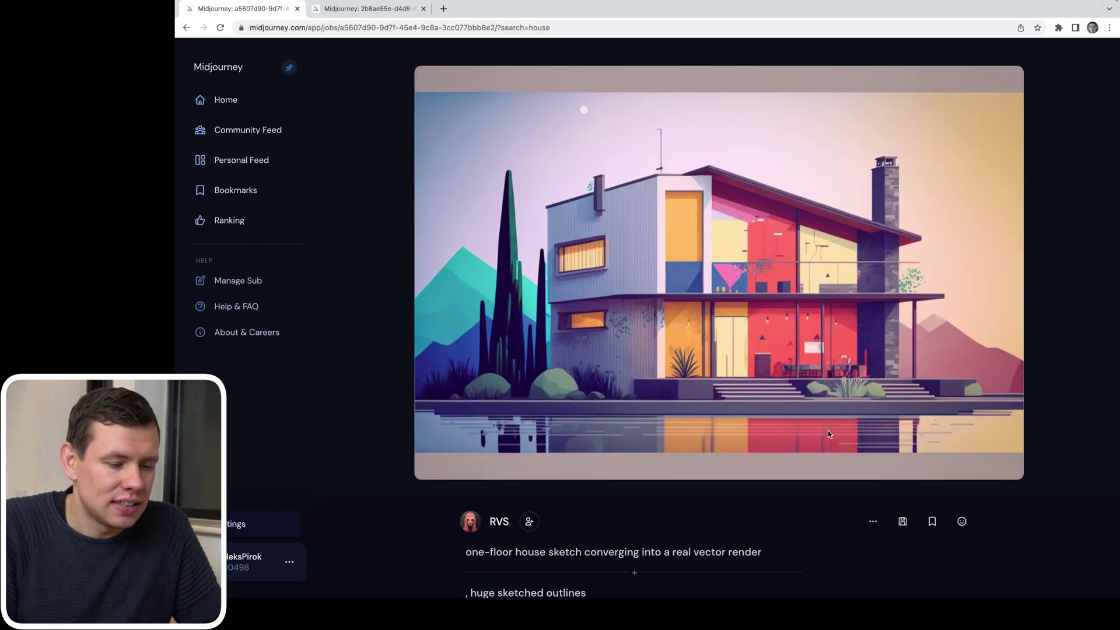
Highlight 'facade flat vector' and other phrases in the house job's prompt.
{"action": "scroll", "coordinate": [828, 434], "scroll_direction": "down", "scroll_amount": 5}
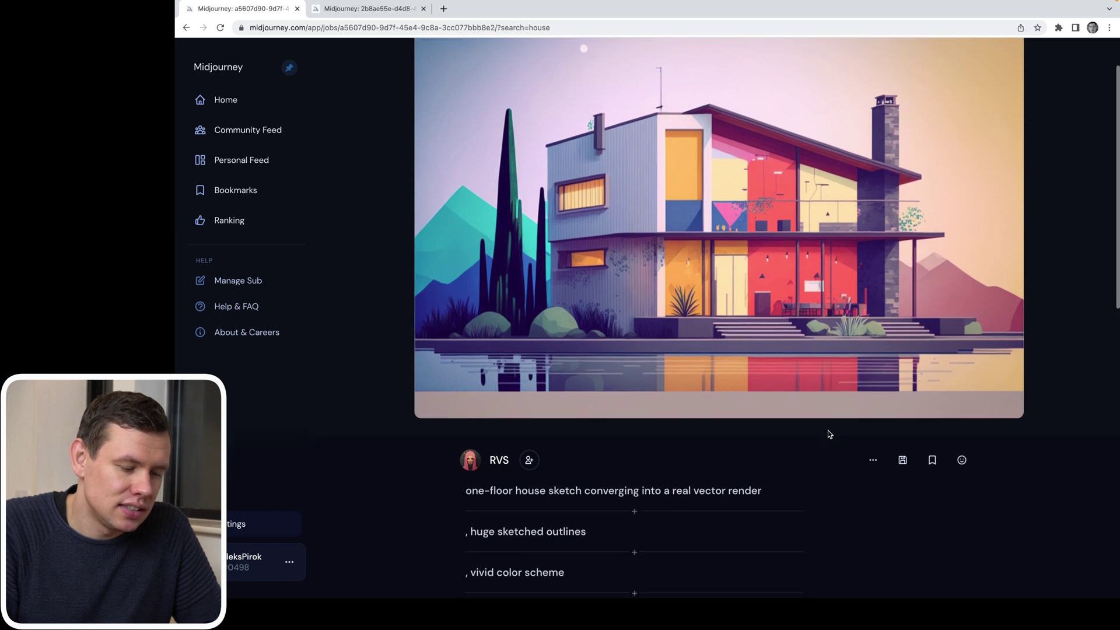
{"action": "scroll", "coordinate": [830, 434], "scroll_direction": "up", "scroll_amount": 2}
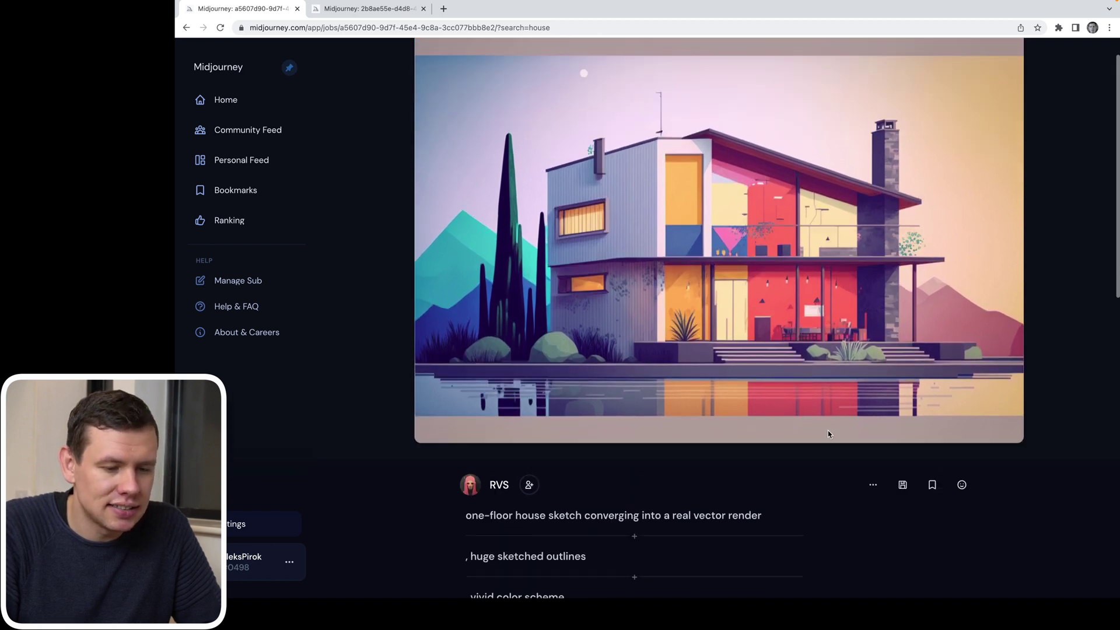
{"action": "scroll", "coordinate": [830, 434], "scroll_direction": "down", "scroll_amount": 5}
{"action": "scroll", "coordinate": [830, 434], "scroll_direction": "down", "scroll_amount": 3}
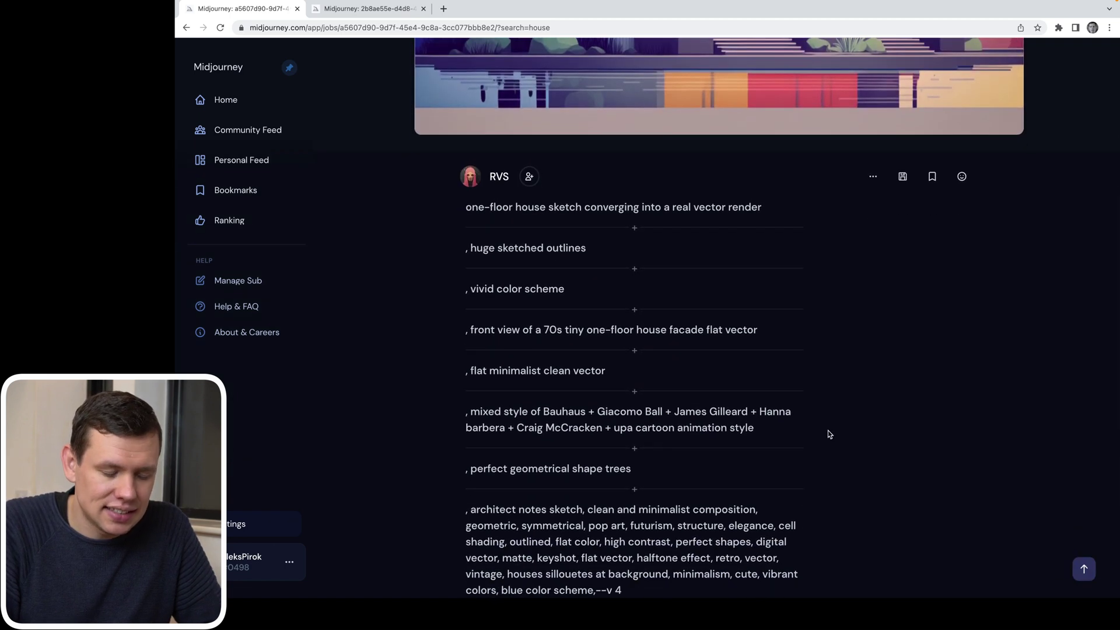
{"action": "scroll", "coordinate": [826, 432], "scroll_direction": "down", "scroll_amount": 1}
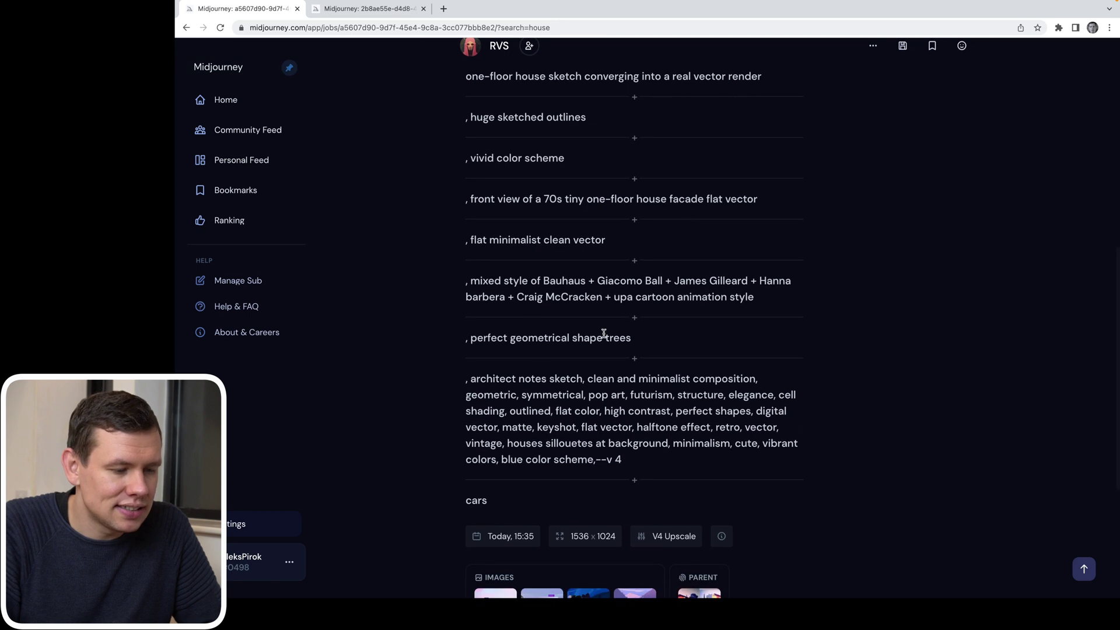
{"action": "left_click_drag", "start_coordinate": [757, 198], "coordinate": [667, 198]}
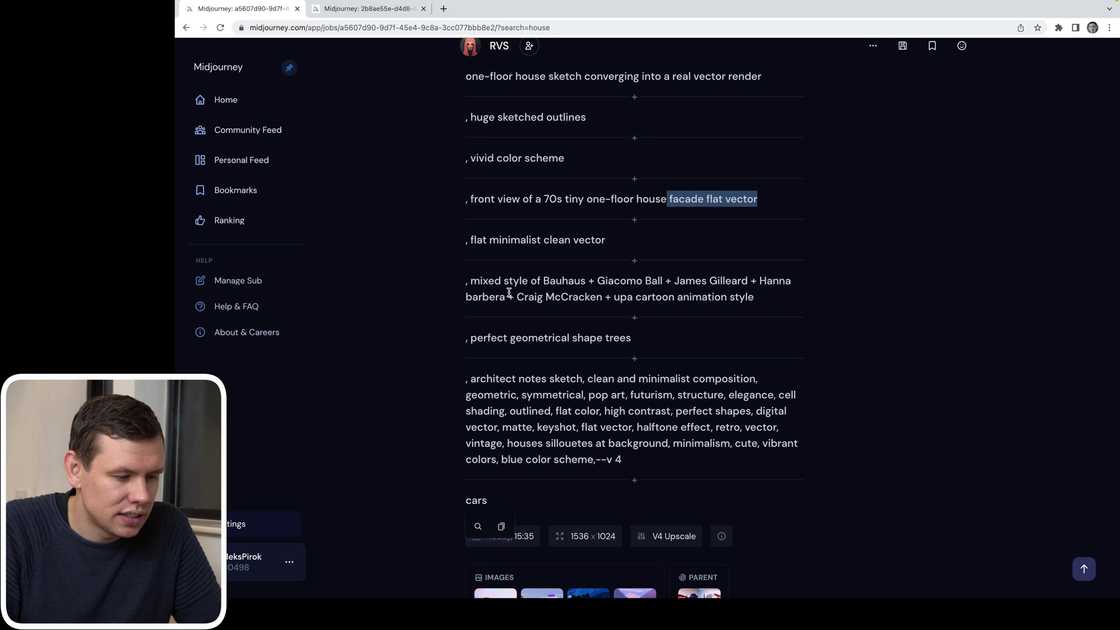
{"action": "scroll", "coordinate": [510, 292], "scroll_direction": "down", "scroll_amount": 1}
{"action": "left_click_drag", "start_coordinate": [470, 255], "coordinate": [668, 253]}
{"action": "scroll", "coordinate": [668, 253], "scroll_direction": "down", "scroll_amount": 1}
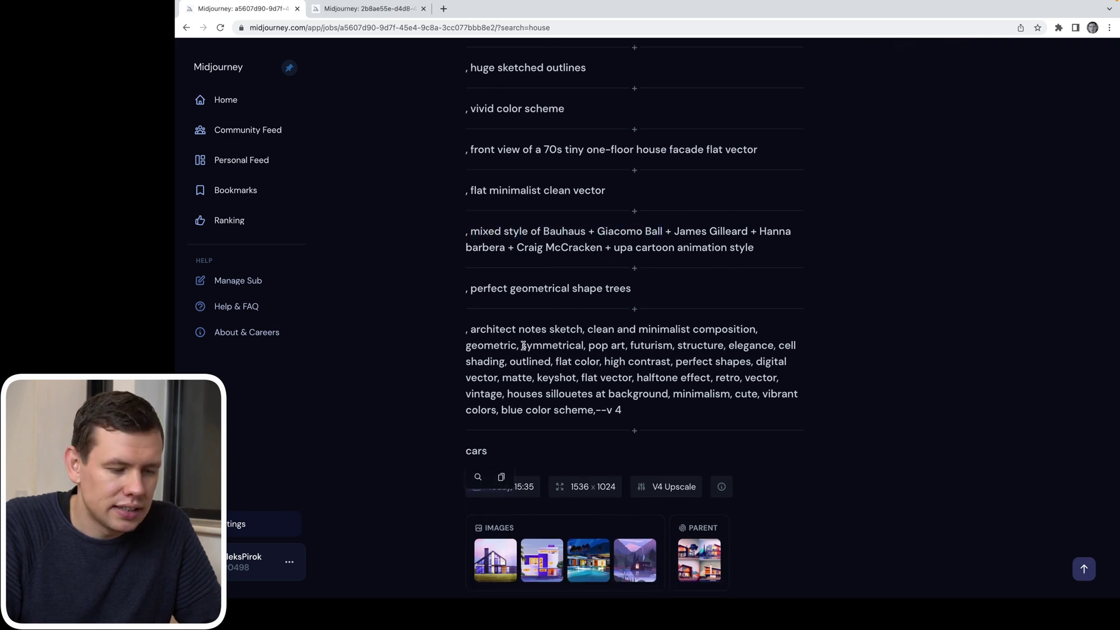
{"action": "left_click_drag", "start_coordinate": [522, 345], "coordinate": [731, 344]}
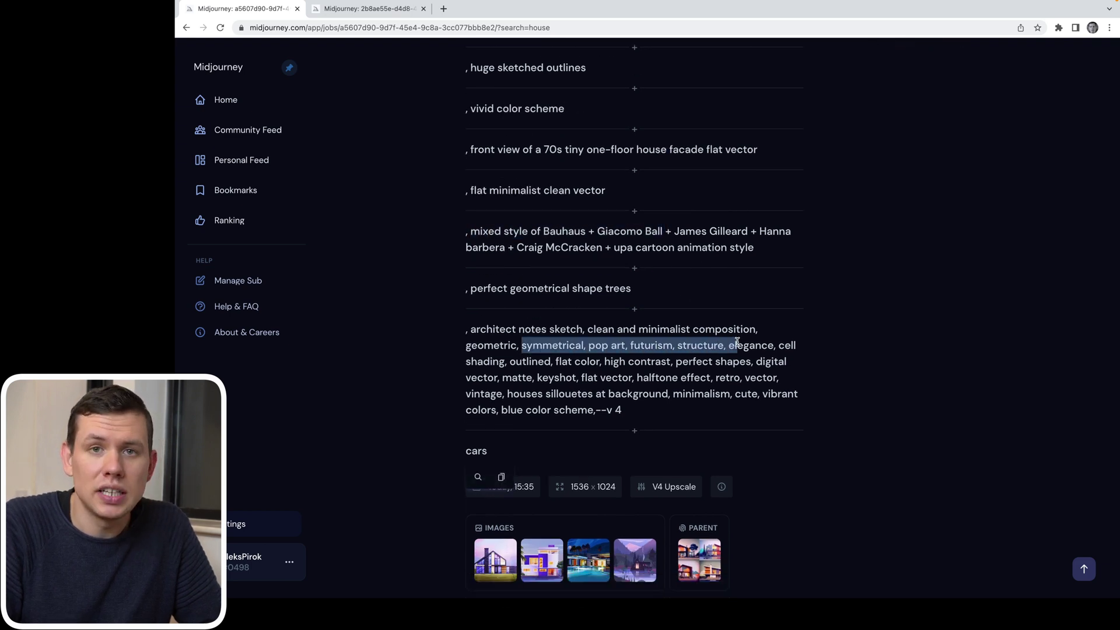
Switch to the other Midjourney job page and scroll to the impressionist house painting's details.
{"action": "scroll", "coordinate": [734, 344], "scroll_direction": "up", "scroll_amount": 10}
{"action": "scroll", "coordinate": [738, 345], "scroll_direction": "up", "scroll_amount": 1}
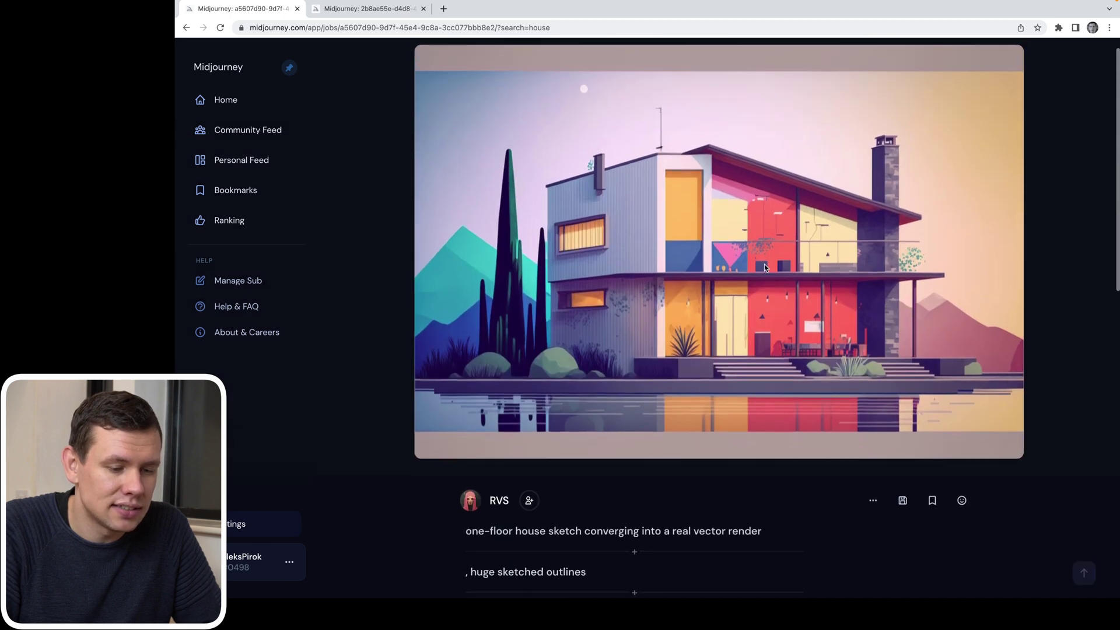
{"action": "scroll", "coordinate": [797, 288], "scroll_direction": "up", "scroll_amount": 1}
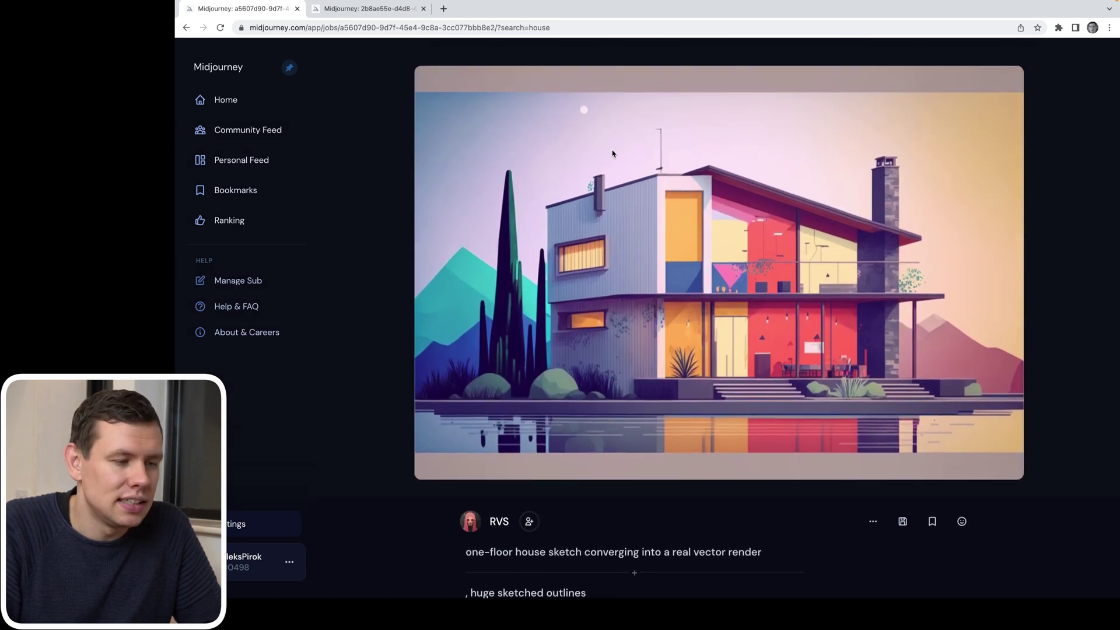
{"action": "key", "text": "ctrl+Tab"}
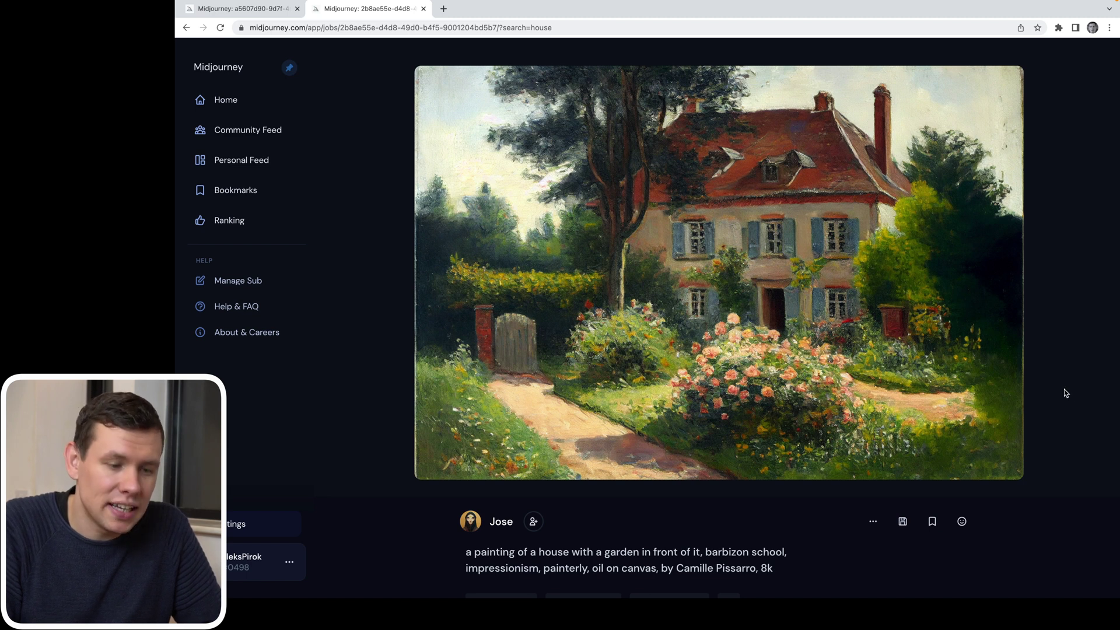
{"action": "scroll", "coordinate": [670, 390], "scroll_direction": "down", "scroll_amount": 4}
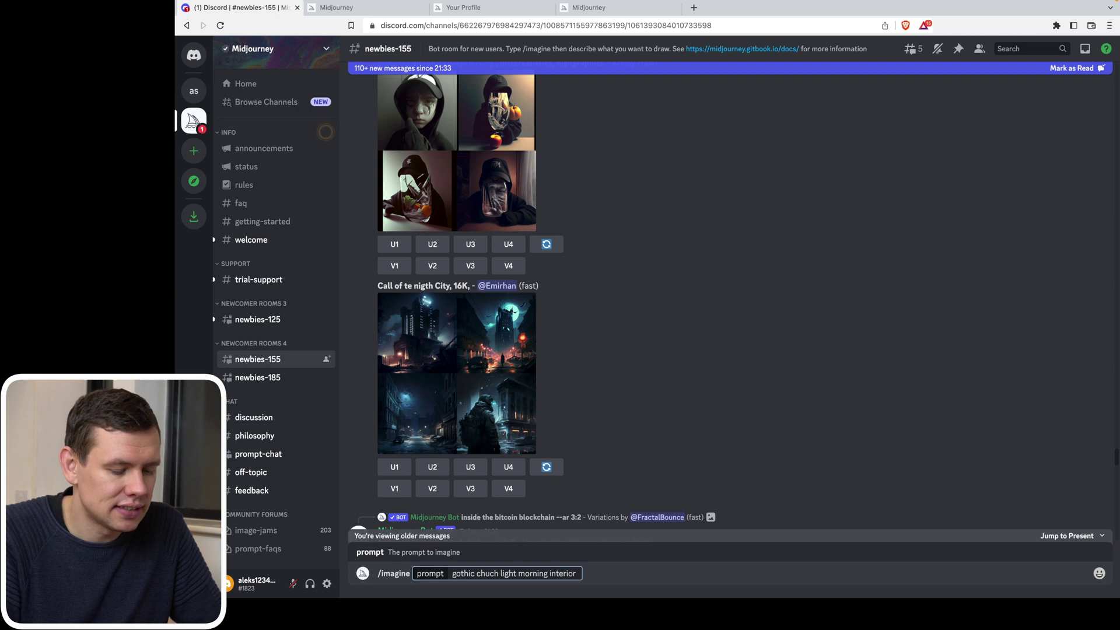
Append '4k iso1000 18mm high detail' to the gothic church prompt and send it.
{"action": "type", "text": "4k"}
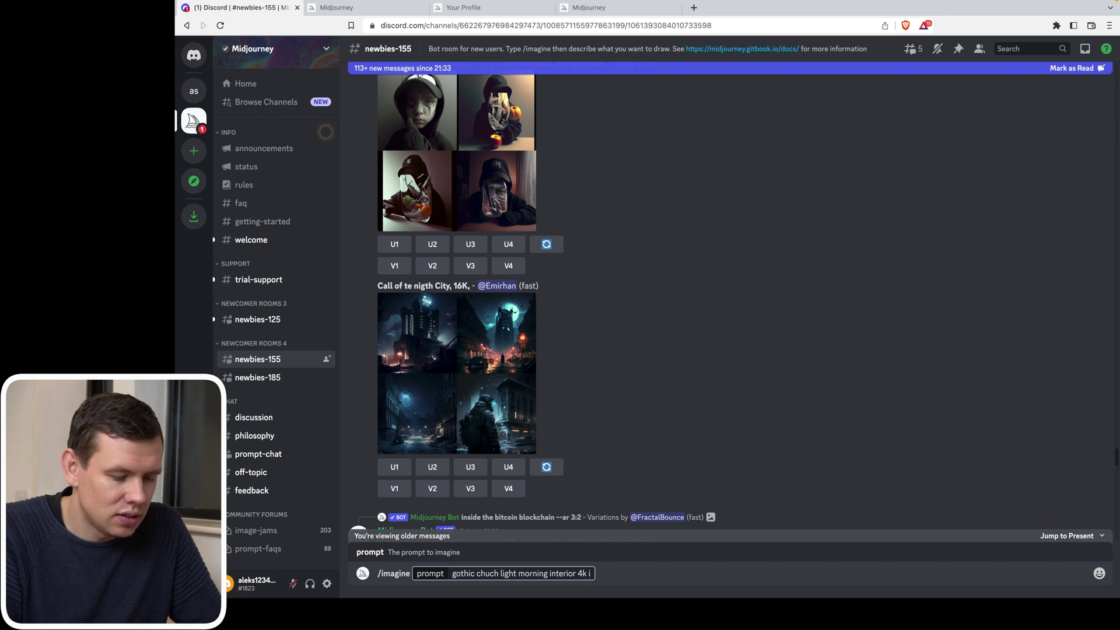
{"action": "type", "text": " iso1000 1"}
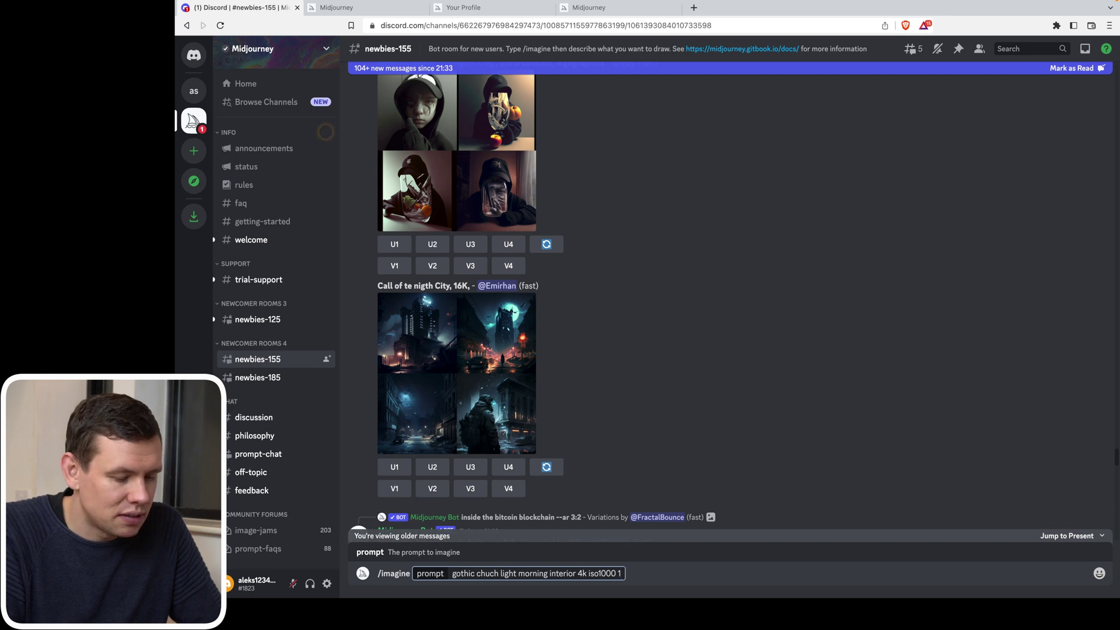
{"action": "type", "text": "8mm"}
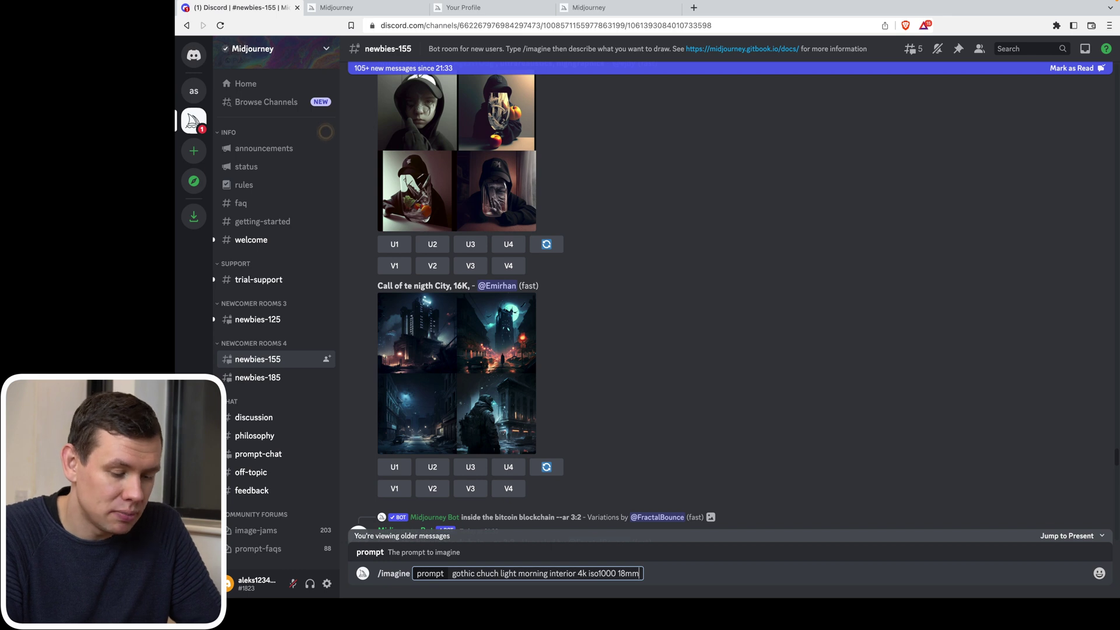
{"action": "type", "text": " high detail"}
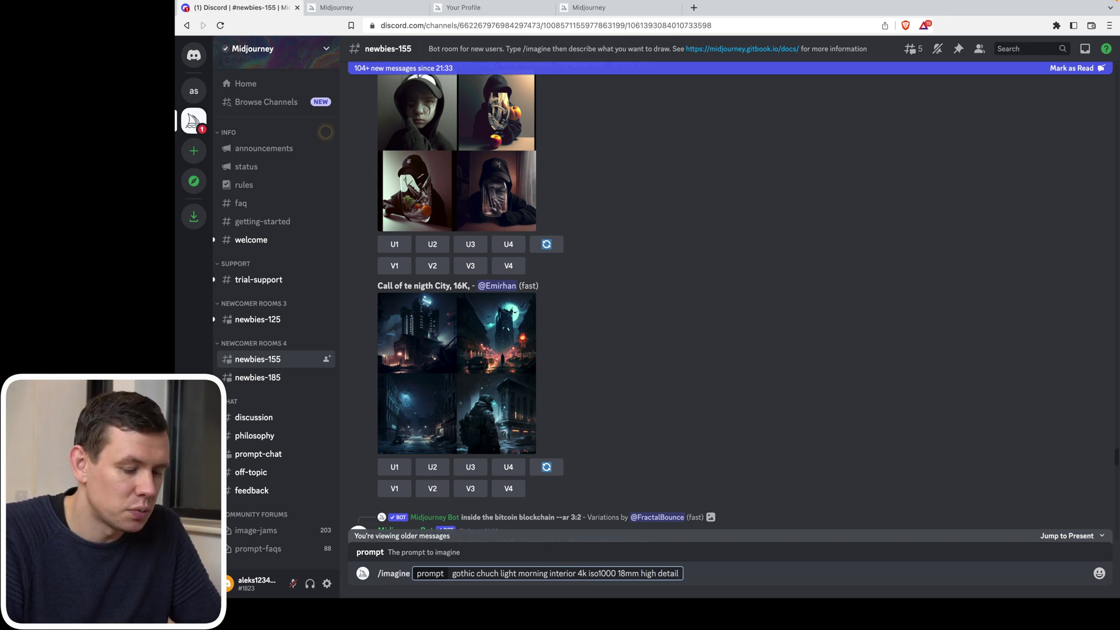
{"action": "key", "text": "Return"}
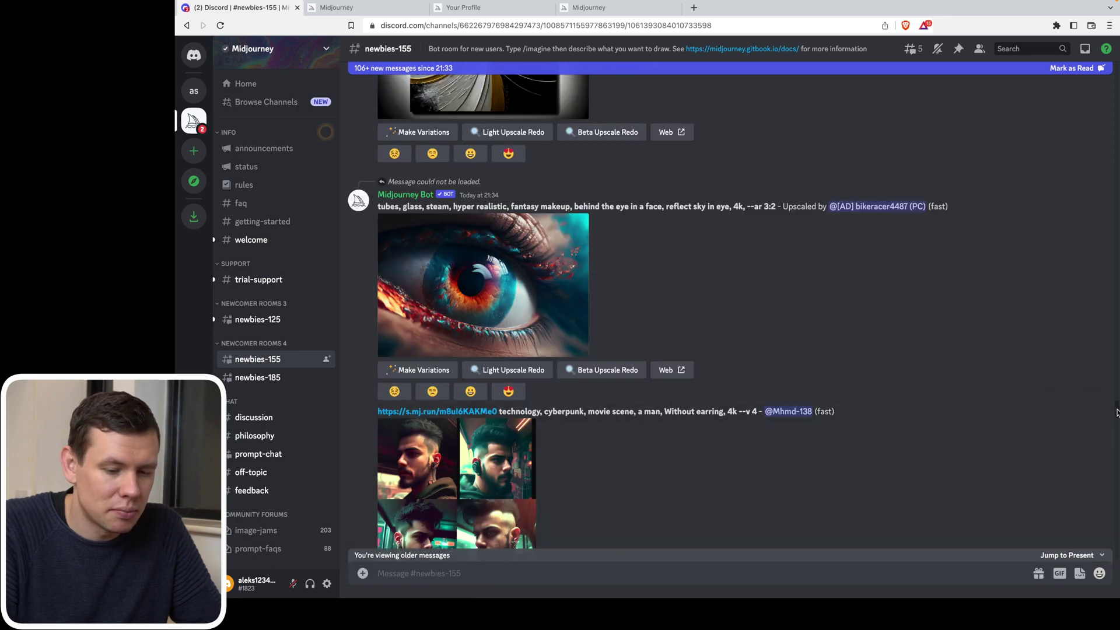
View the gothic church result grid from Mentions full size in the browser, then close it.
{"action": "scroll", "coordinate": [1111, 406], "scroll_direction": "down", "scroll_amount": 10}
{"action": "left_click", "coordinate": [1085, 49]}
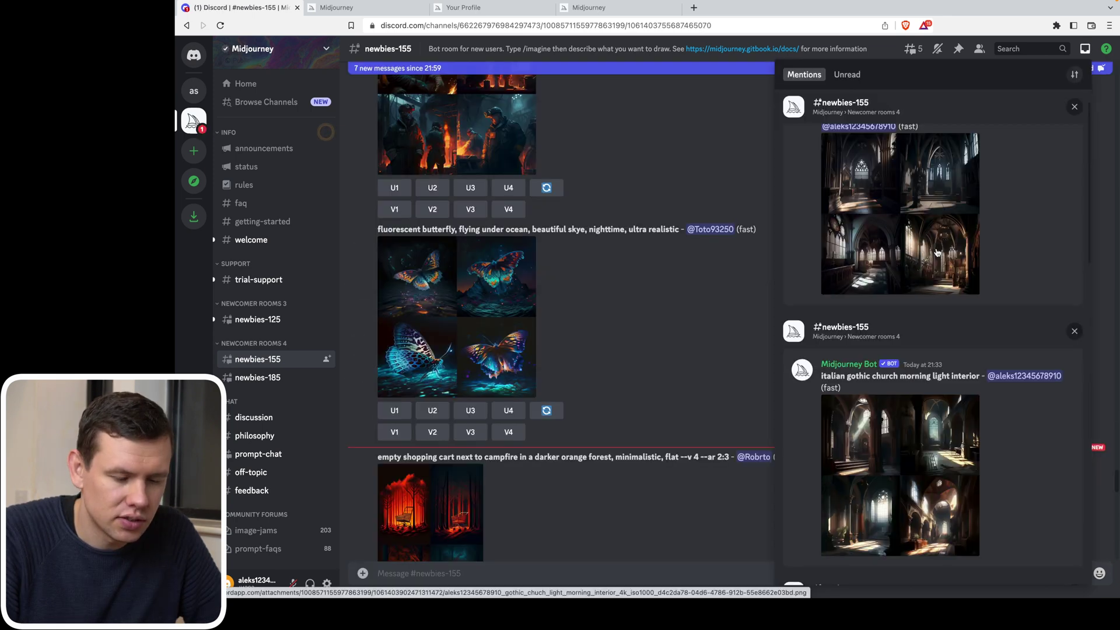
{"action": "scroll", "coordinate": [916, 497], "scroll_direction": "down", "scroll_amount": 1}
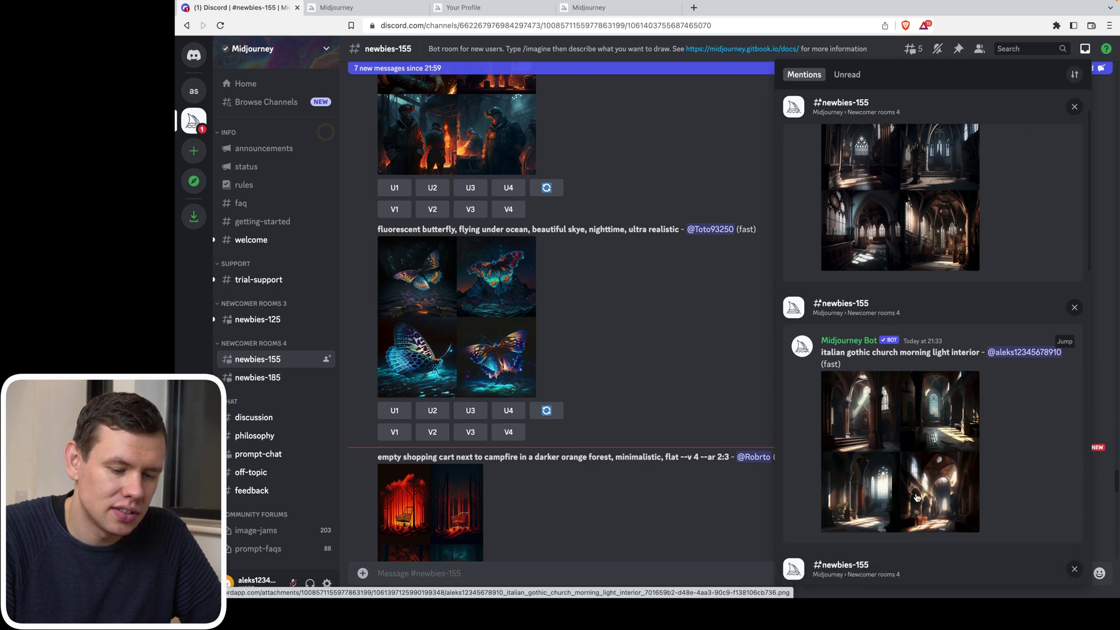
{"action": "scroll", "coordinate": [910, 408], "scroll_direction": "up", "scroll_amount": 1}
{"action": "left_click", "coordinate": [897, 249]}
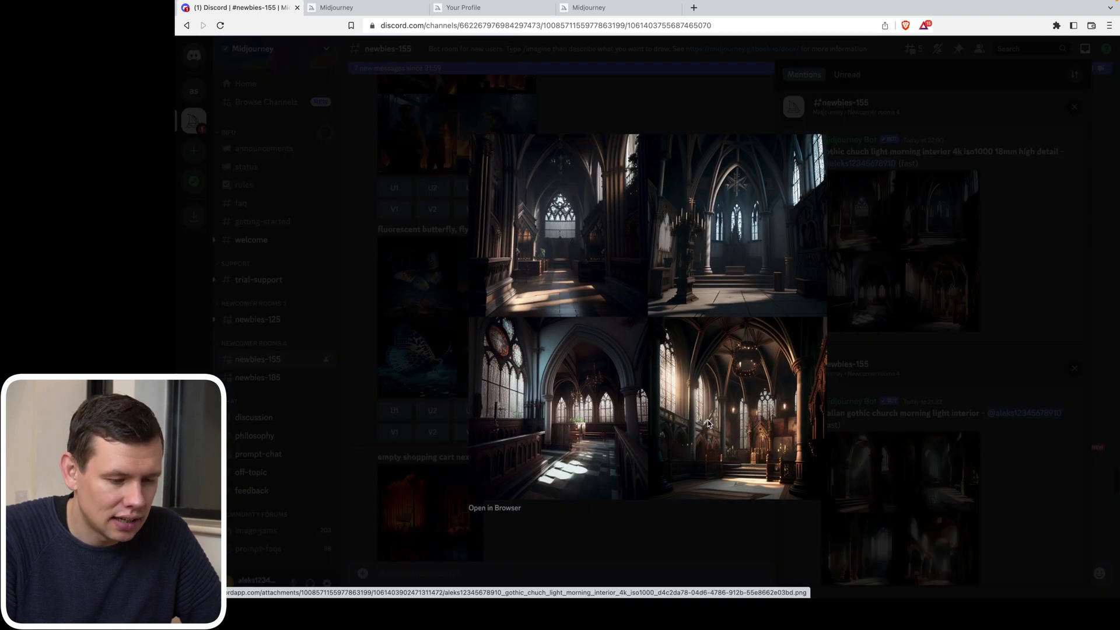
{"action": "left_click", "coordinate": [497, 509]}
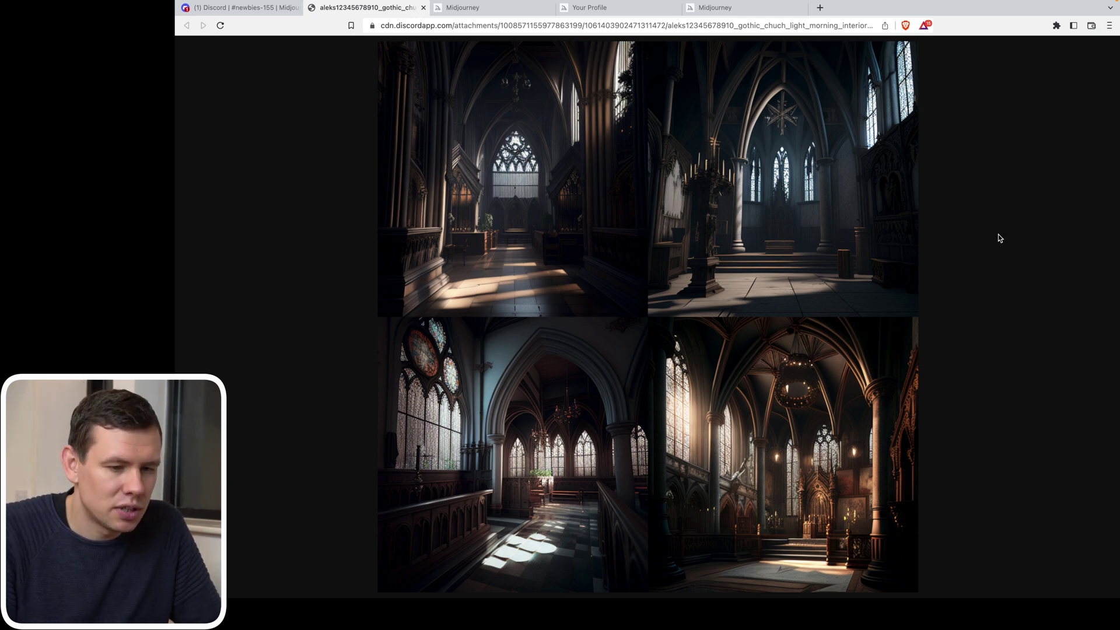
{"action": "key", "text": "super+w"}
{"action": "key", "text": "Escape"}
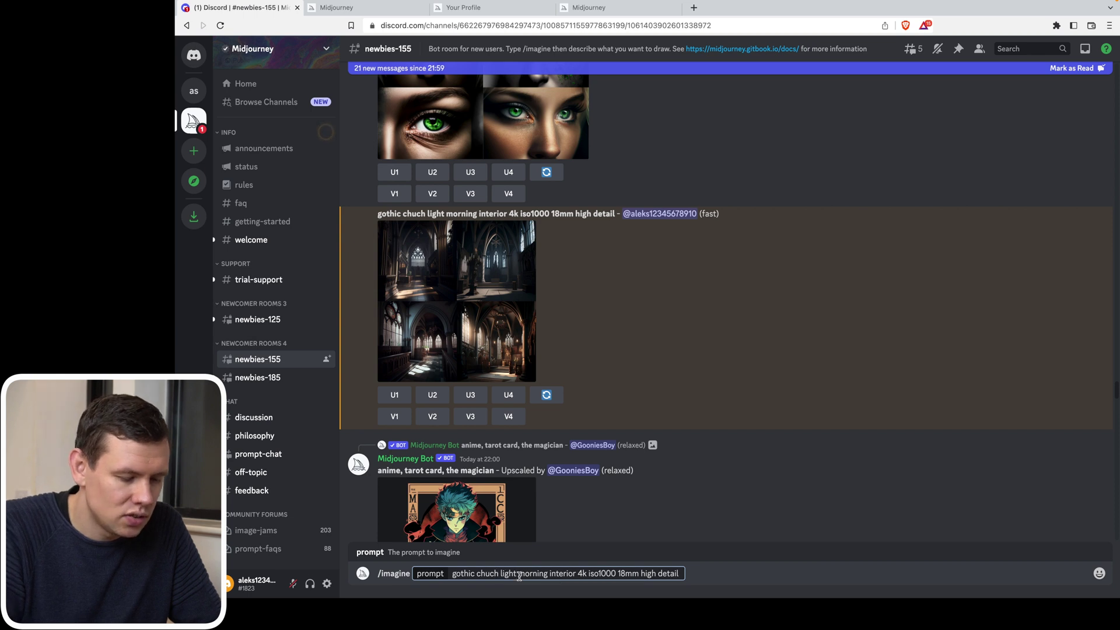
Weight the prompt as gothic::5 and light::15, then send it to the bot.
{"action": "left_click", "coordinate": [518, 574]}
{"action": "type", "text": "::"}
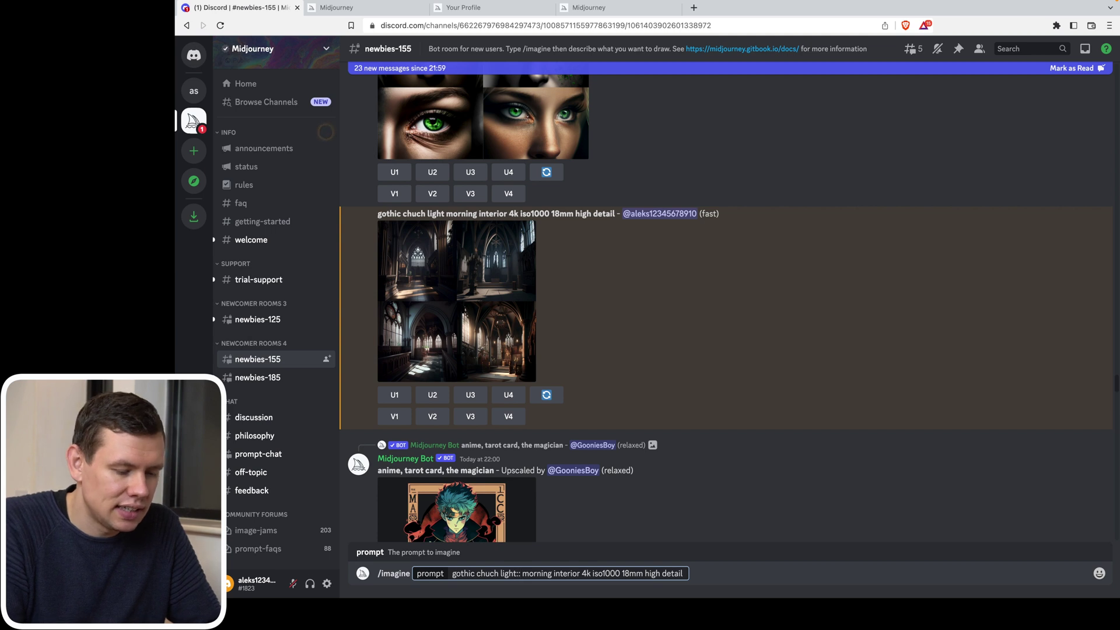
{"action": "type", "text": "10"}
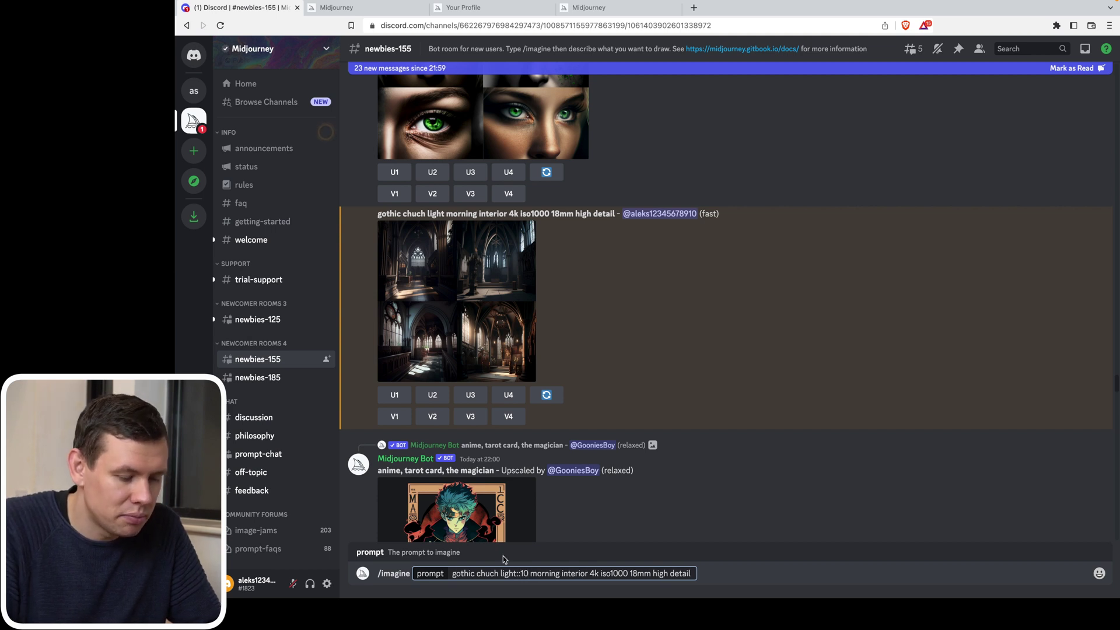
{"action": "left_click", "coordinate": [480, 569]}
{"action": "type", "text": "::"}
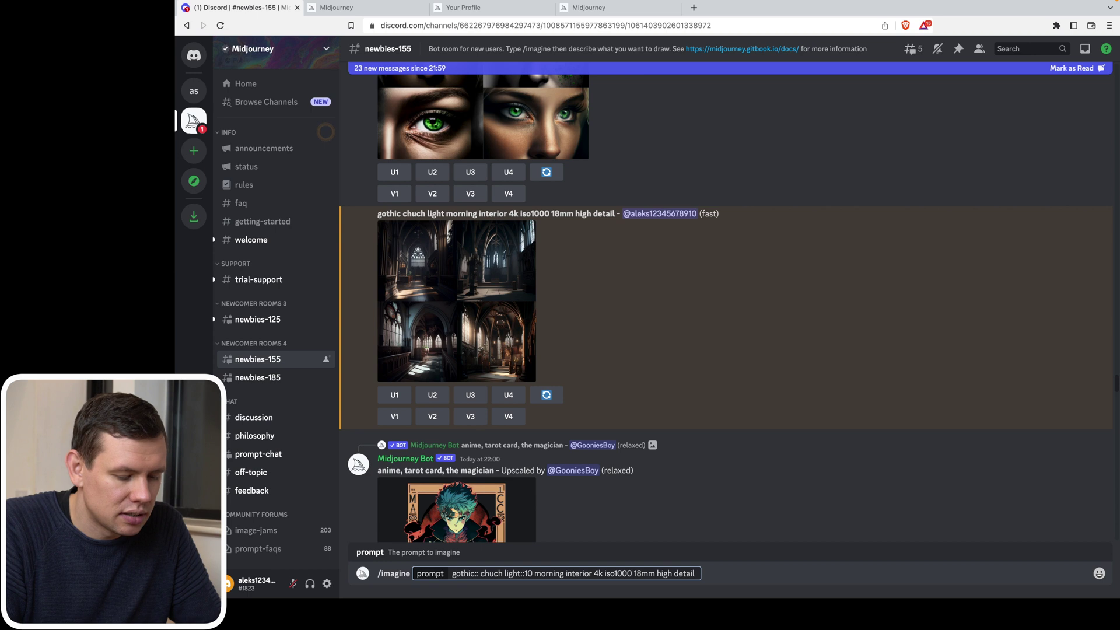
{"action": "type", "text": "5"}
{"action": "left_click", "coordinate": [535, 574]}
{"action": "key", "text": "BackSpace"}
{"action": "type", "text": "5"}
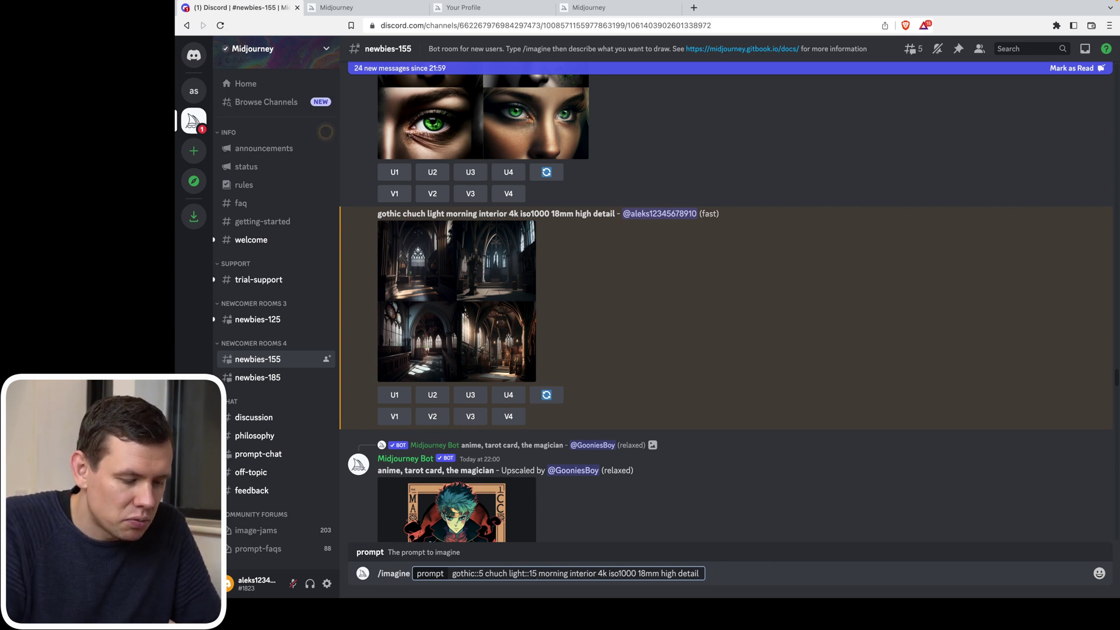
{"action": "key", "text": "Return"}
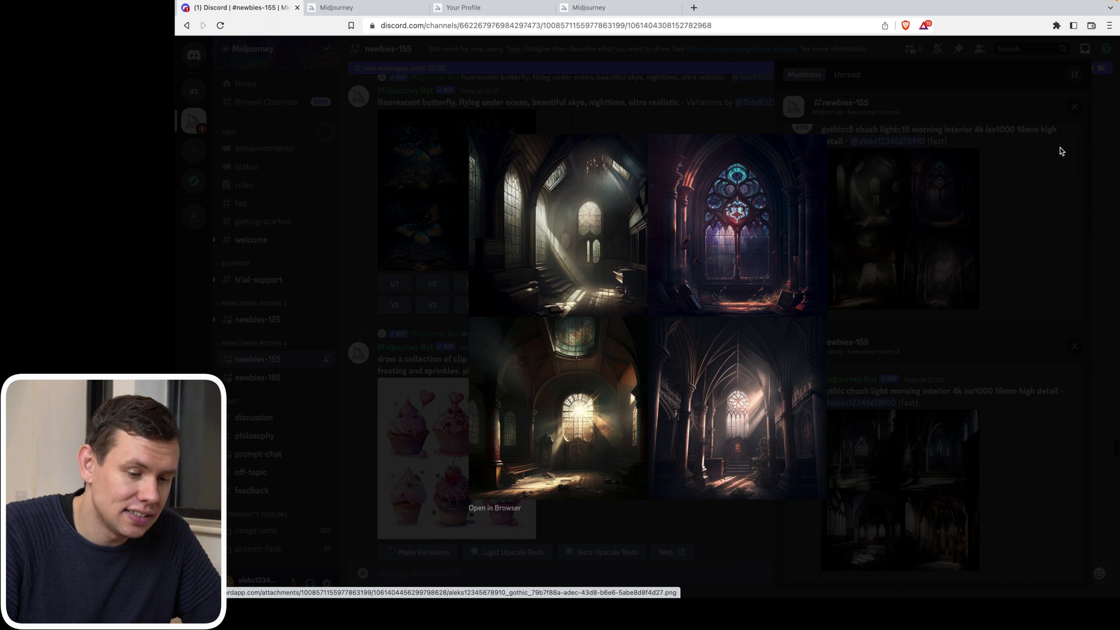
Compare the new weighted grid with the earlier gothic church grid, then close the viewer and mentions.
{"action": "key", "text": "Right"}
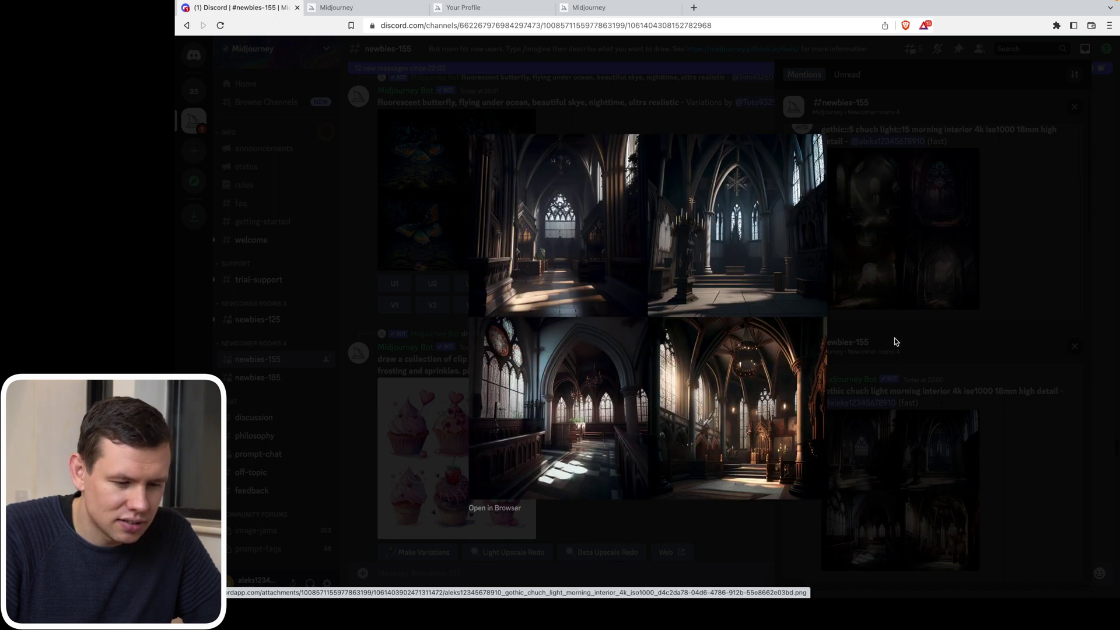
{"action": "key", "text": "Right"}
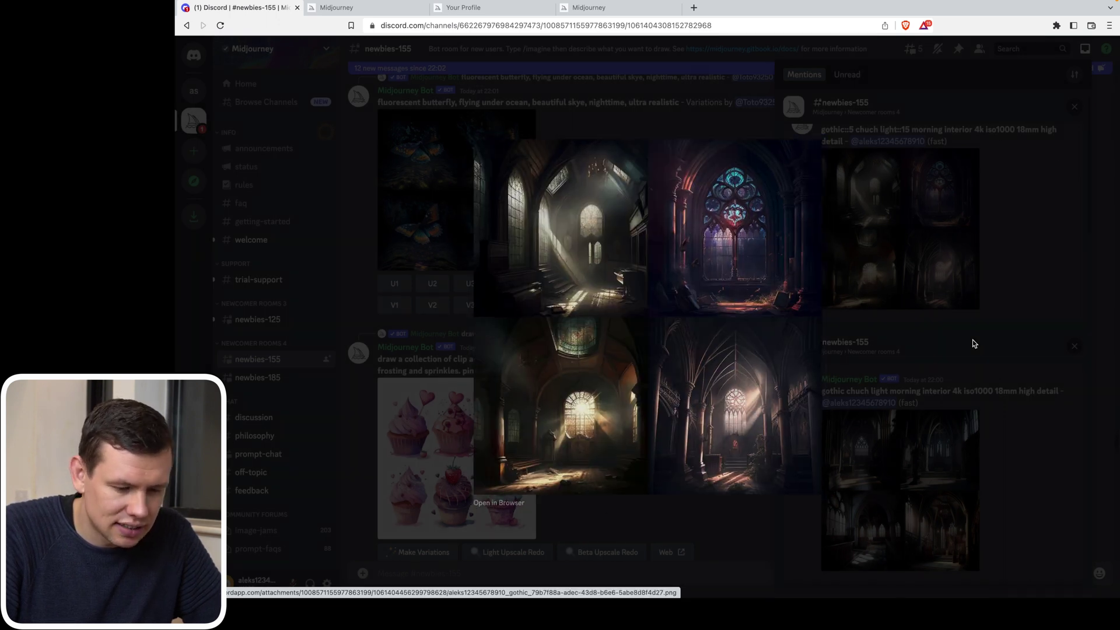
{"action": "left_click", "coordinate": [972, 343]}
{"action": "key", "text": "Escape"}
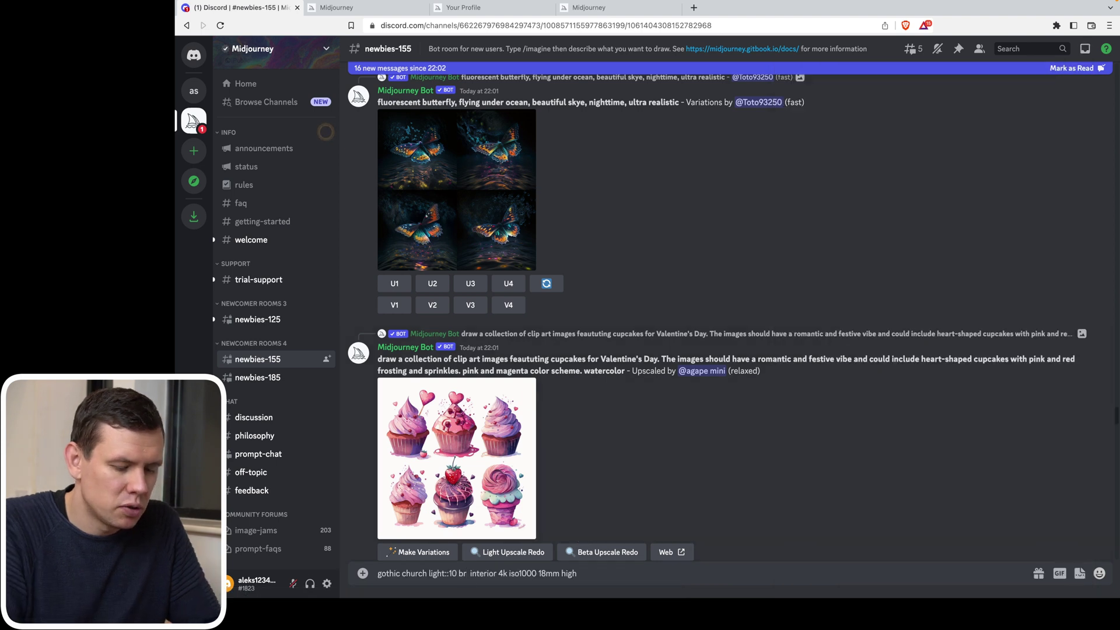
Change the prompt's weight to 'bright::15' and enlarge a new result image from the mentions.
{"action": "type", "text": "ght"}
{"action": "key", "text": "alt+Left"}
{"action": "key", "text": "BackSpace"}
{"action": "key", "text": "BackSpace"}
{"action": "key", "text": "BackSpace"}
{"action": "key", "text": "BackSpace"}
{"action": "key", "text": "BackSpace"}
{"action": "type", "text": "bright::10"}
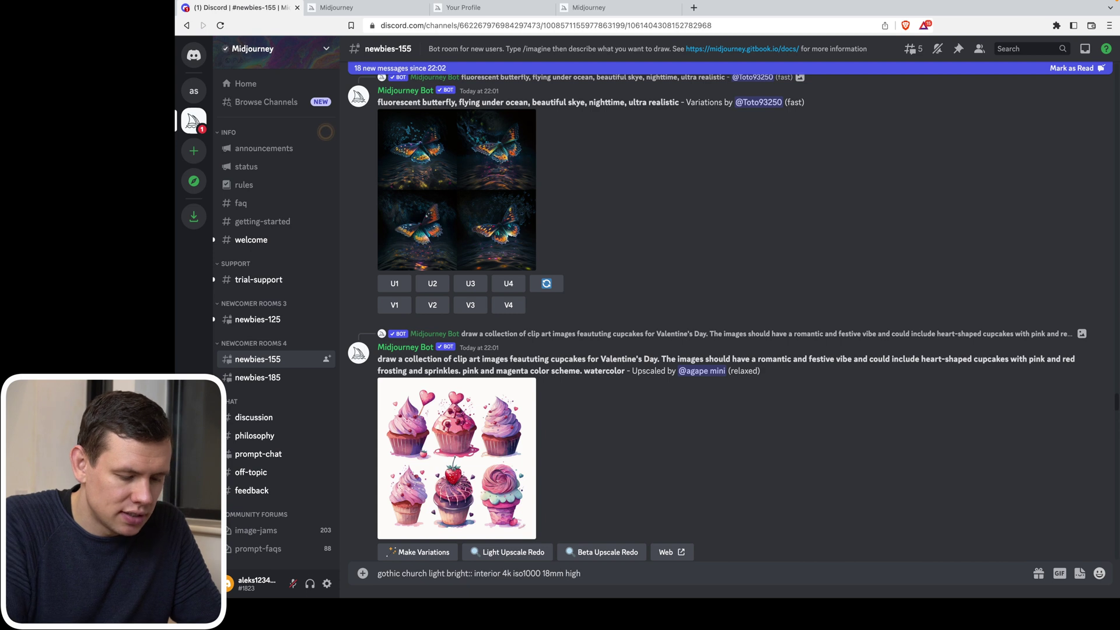
{"action": "key", "text": "Delete"}
{"action": "key", "text": "Delete"}
{"action": "key", "text": "Delete"}
{"action": "key", "text": "Delete"}
{"action": "key", "text": "Delete"}
{"action": "key", "text": "BackSpace"}
{"action": "type", "text": "5"}
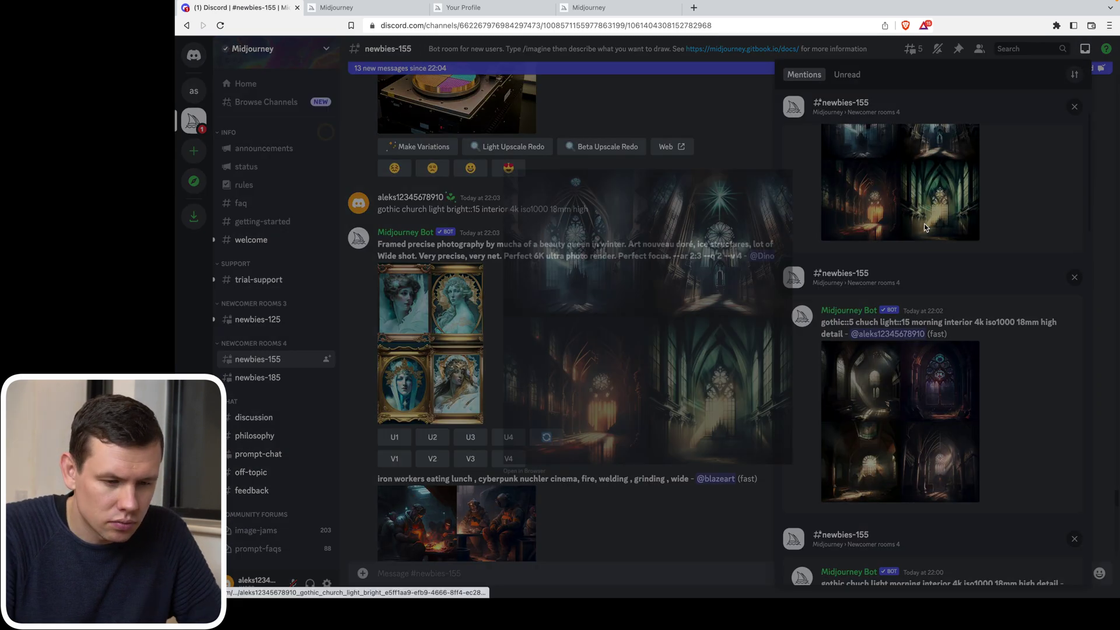
{"action": "left_click", "coordinate": [924, 223]}
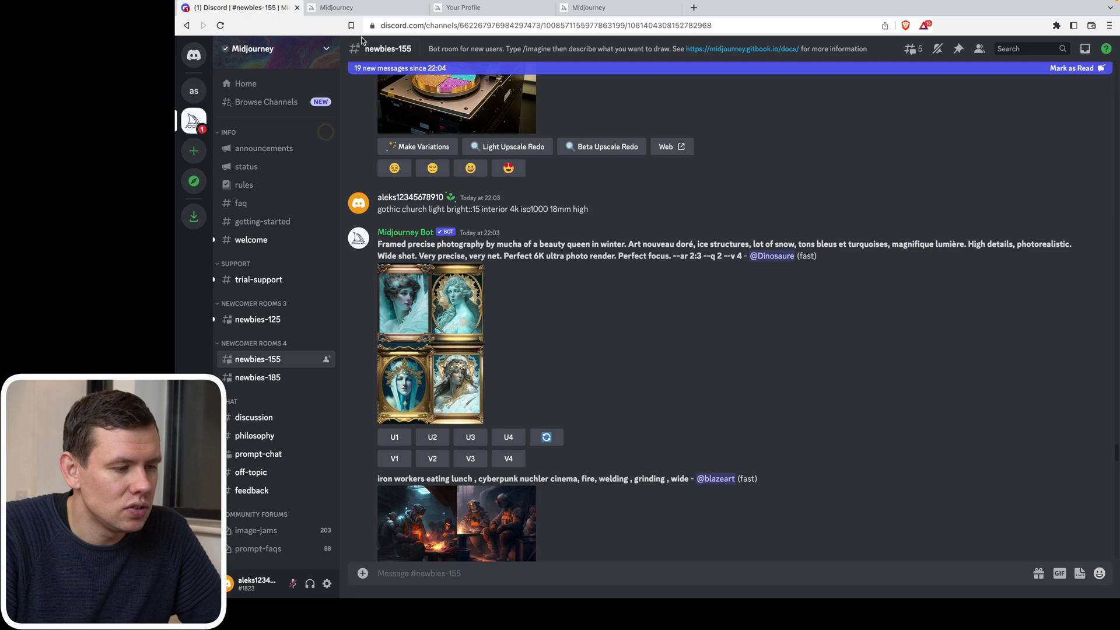
Browse the Midjourney Community Showcase and select the aurora town image's prompt text.
{"action": "left_click", "coordinate": [356, 7]}
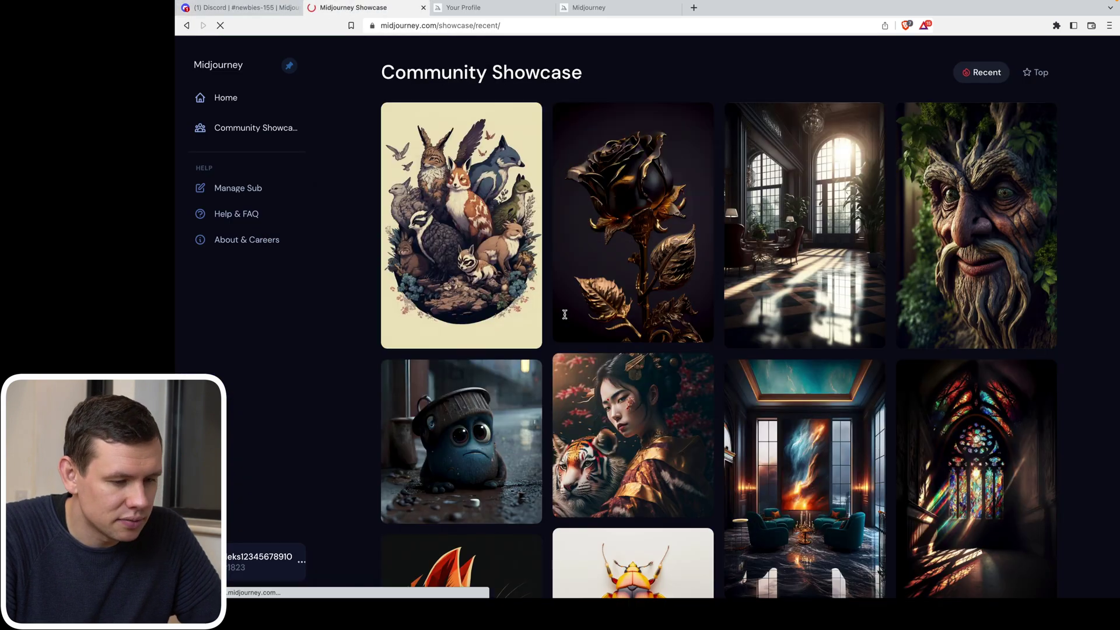
{"action": "scroll", "coordinate": [564, 314], "scroll_direction": "down", "scroll_amount": 11}
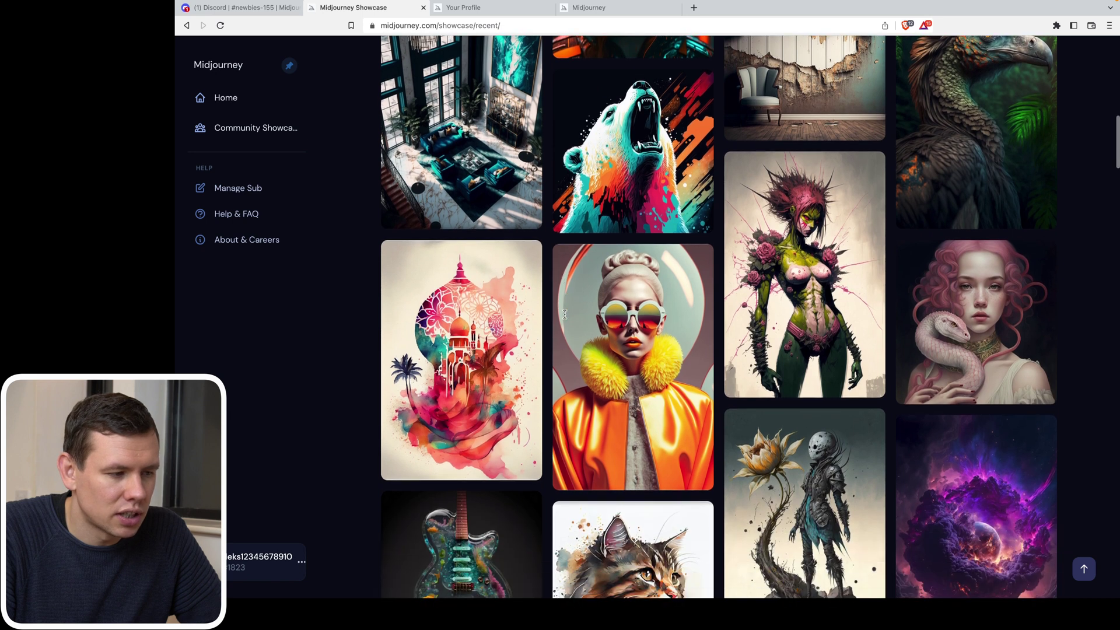
{"action": "scroll", "coordinate": [565, 314], "scroll_direction": "down", "scroll_amount": 9}
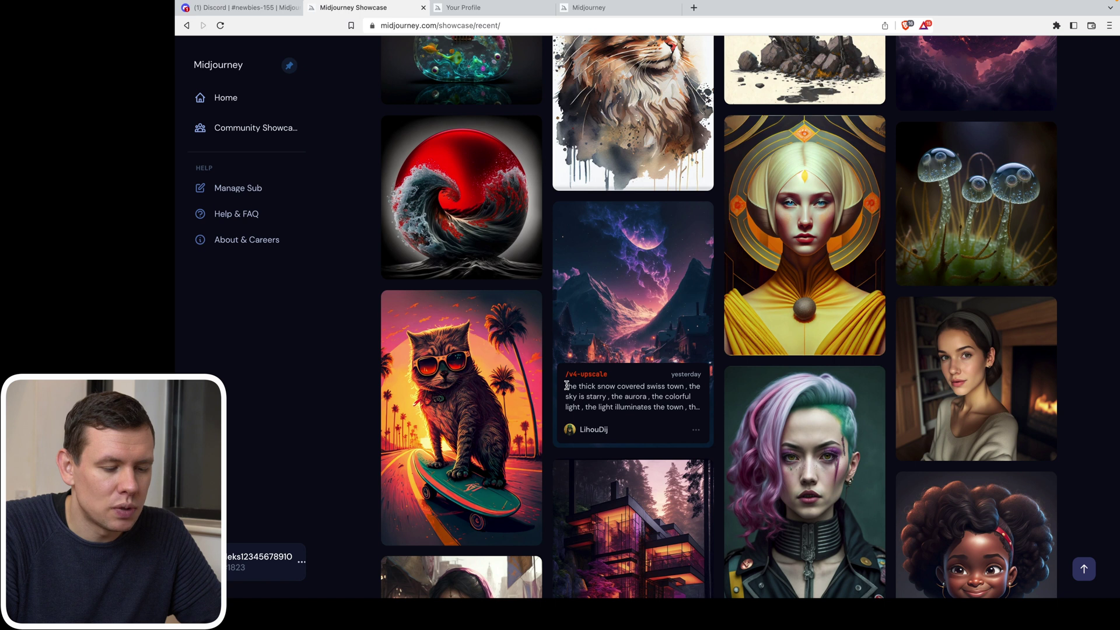
{"action": "left_click_drag", "start_coordinate": [566, 386], "coordinate": [682, 410]}
{"action": "scroll", "coordinate": [682, 408], "scroll_direction": "down", "scroll_amount": 1}
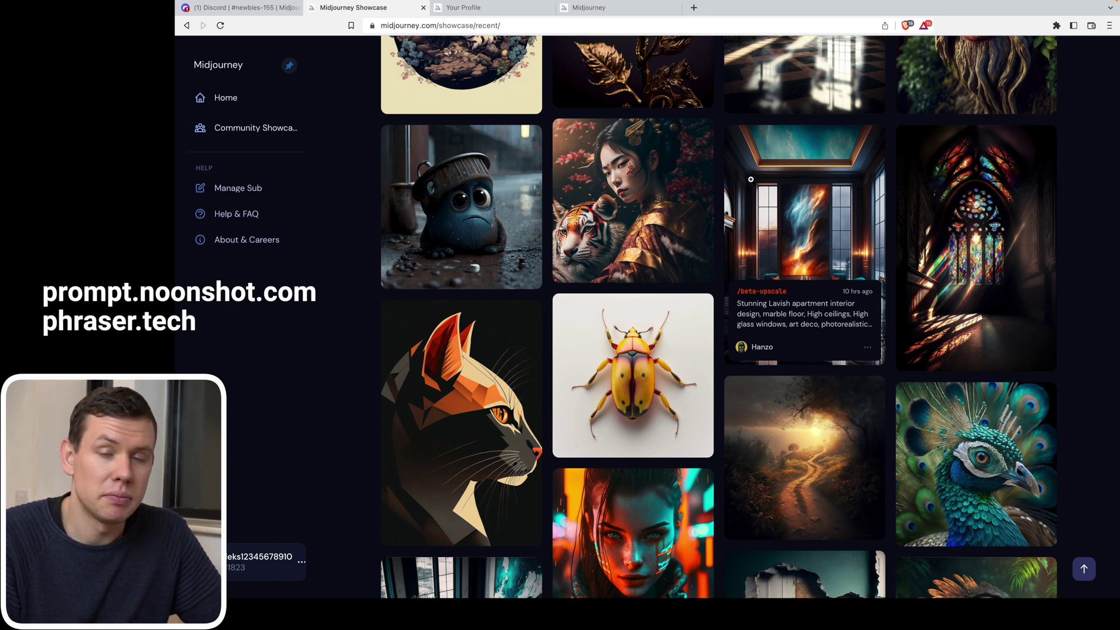
{"action": "scroll", "coordinate": [751, 180], "scroll_direction": "up", "scroll_amount": 4}
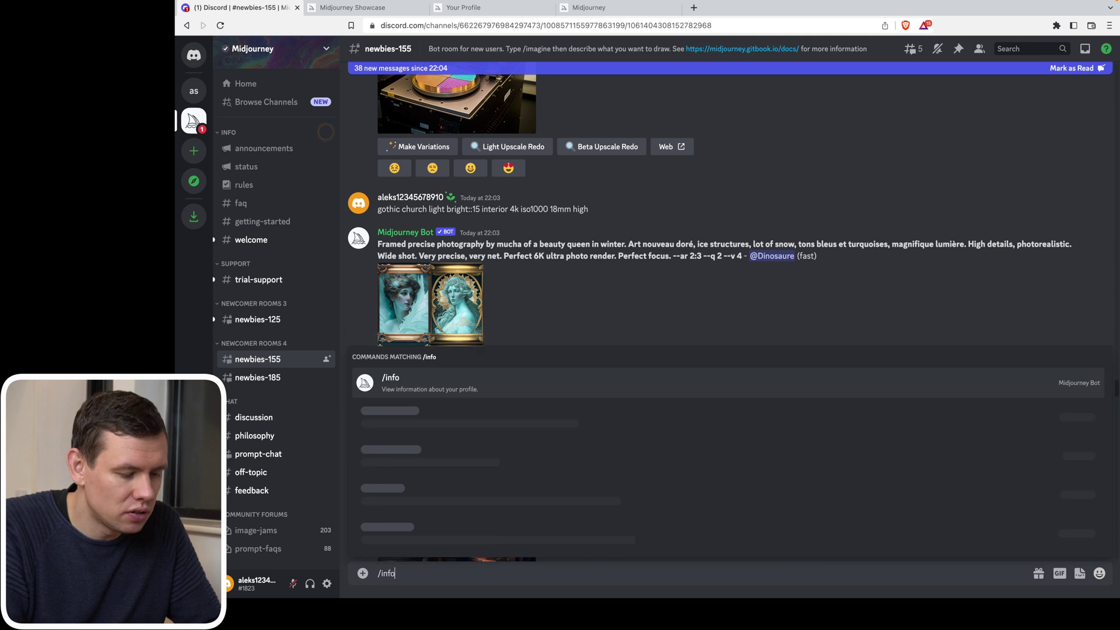
Send /info to check the trial's 21.25 fast minutes, then compare monthly and yearly plan prices.
{"action": "key", "text": "Return"}
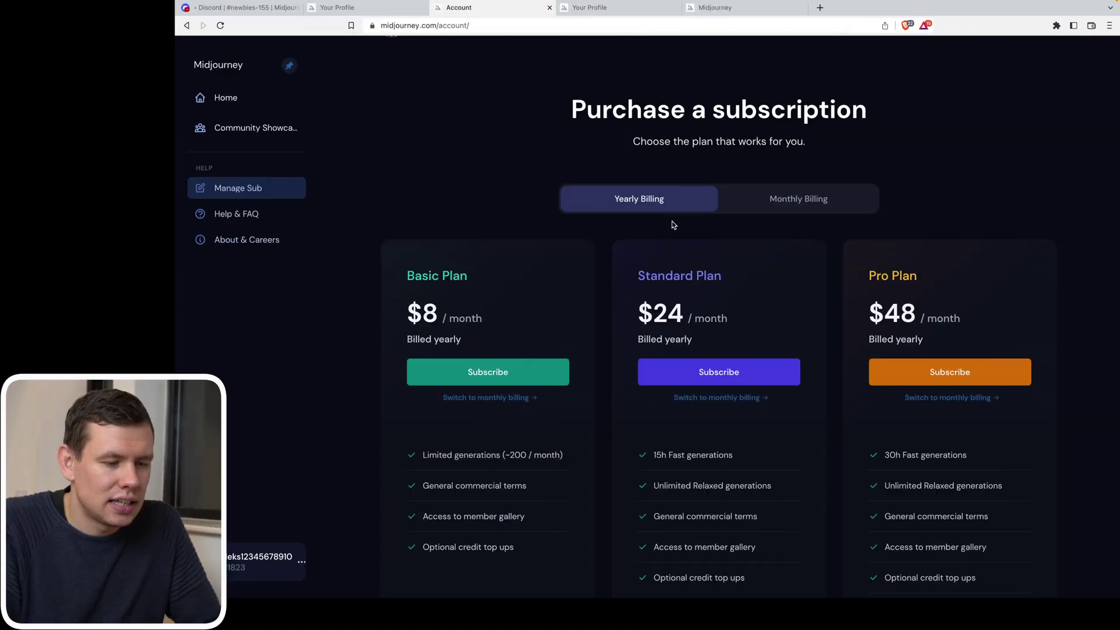
{"action": "left_click", "coordinate": [765, 209]}
{"action": "left_click", "coordinate": [651, 209]}
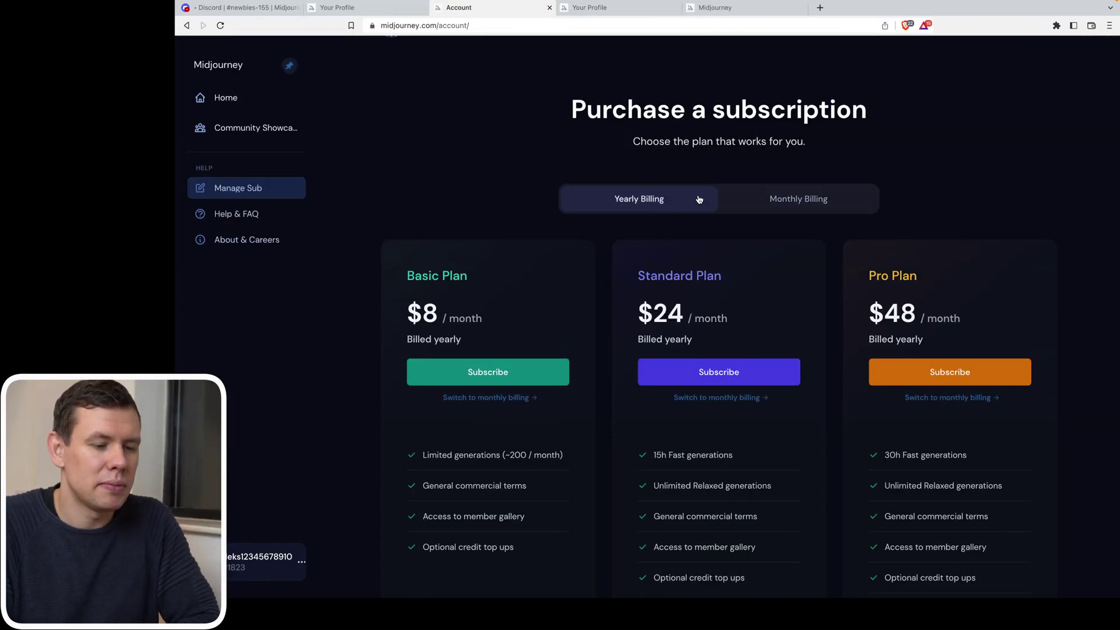
Show monthly billing and compare plan features: Basic $10, Standard $30, Pro $60.
{"action": "left_click", "coordinate": [773, 206]}
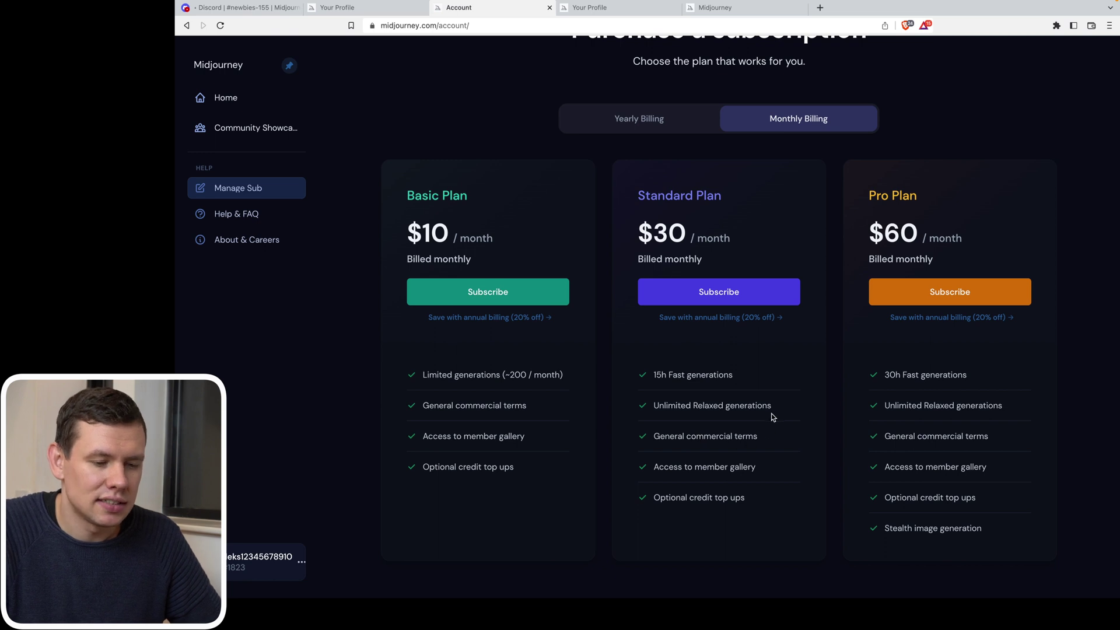
{"action": "scroll", "coordinate": [773, 417], "scroll_direction": "down", "scroll_amount": 1}
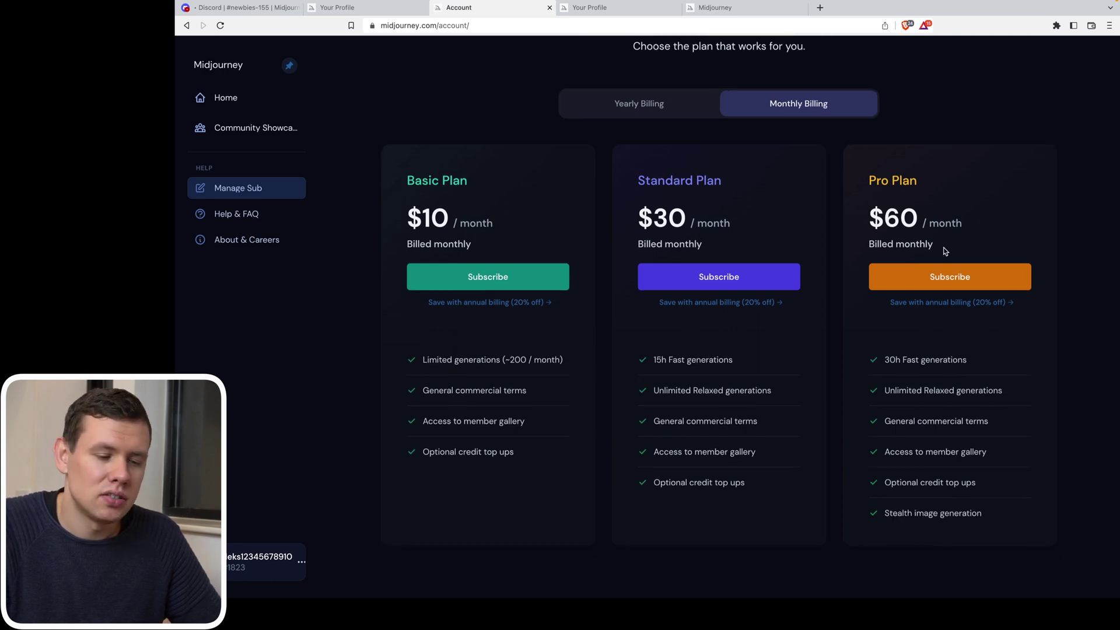